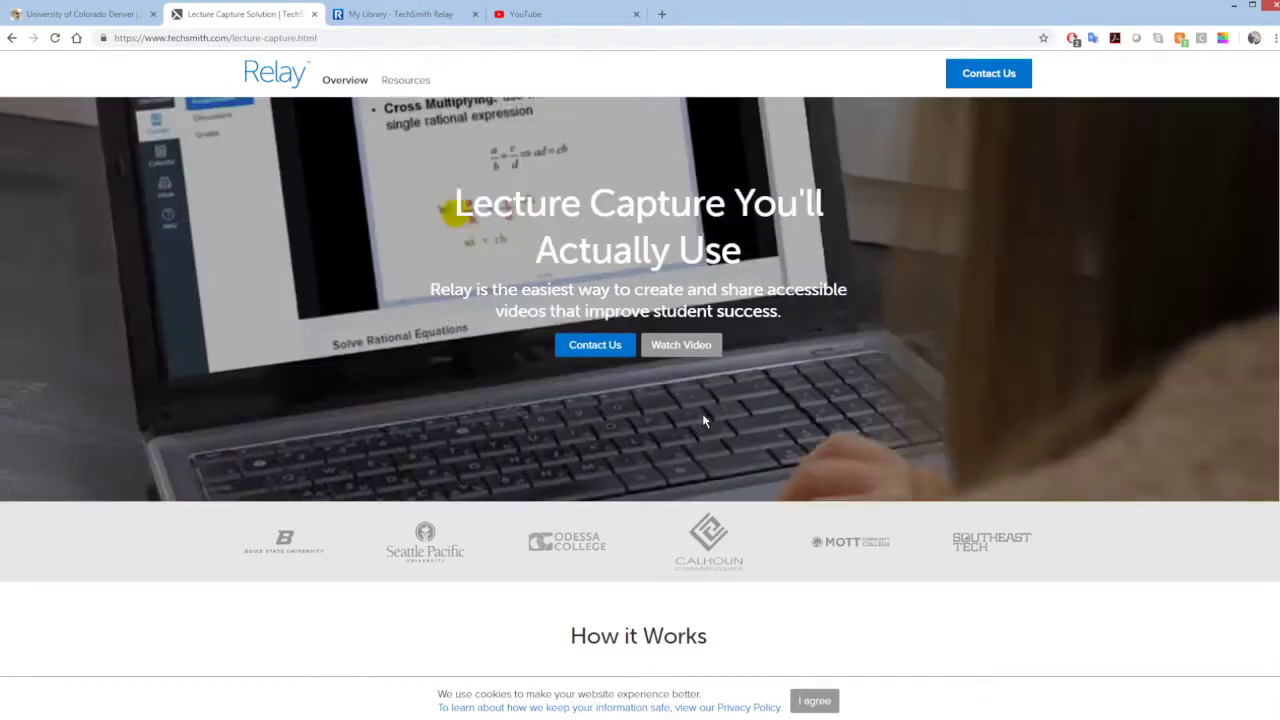
Browse the Relay lecture capture page, then bring up My Library's add-content options.
scroll(685, 468, down, 2)
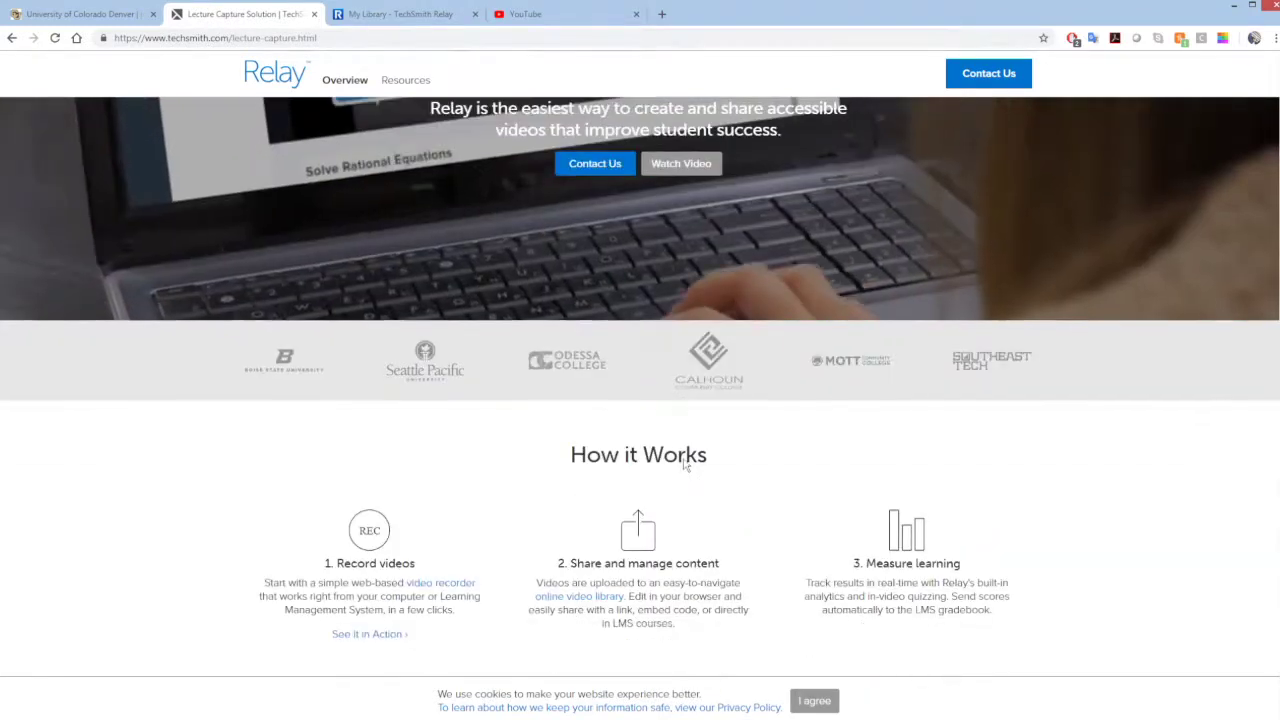
scroll(685, 463, down, 1)
scroll(685, 463, down, 1)
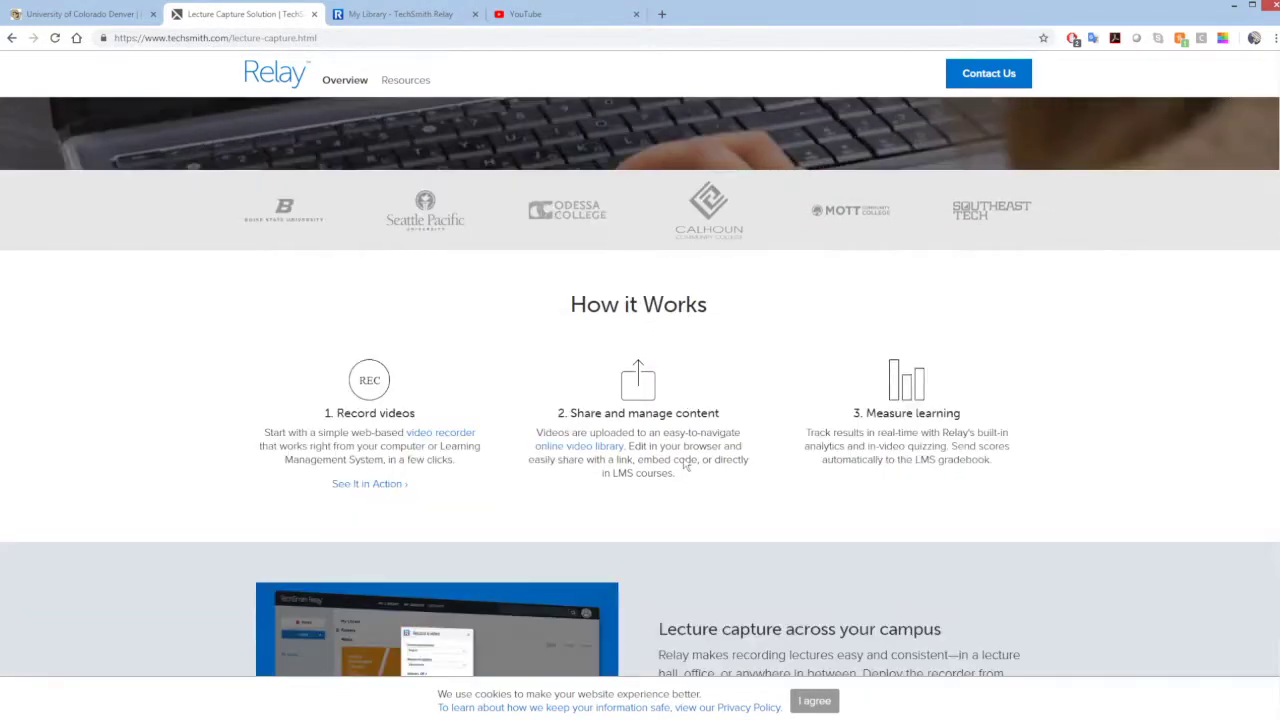
scroll(684, 460, up, 1)
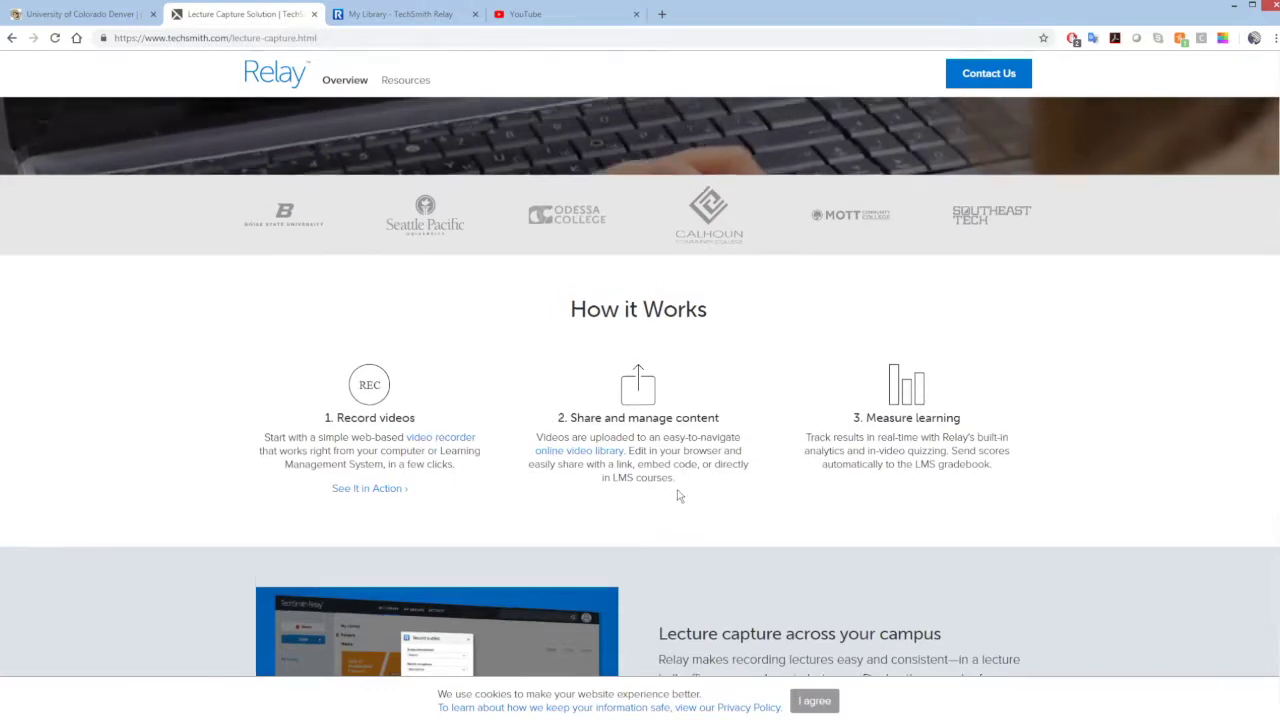
scroll(680, 480, up, 2)
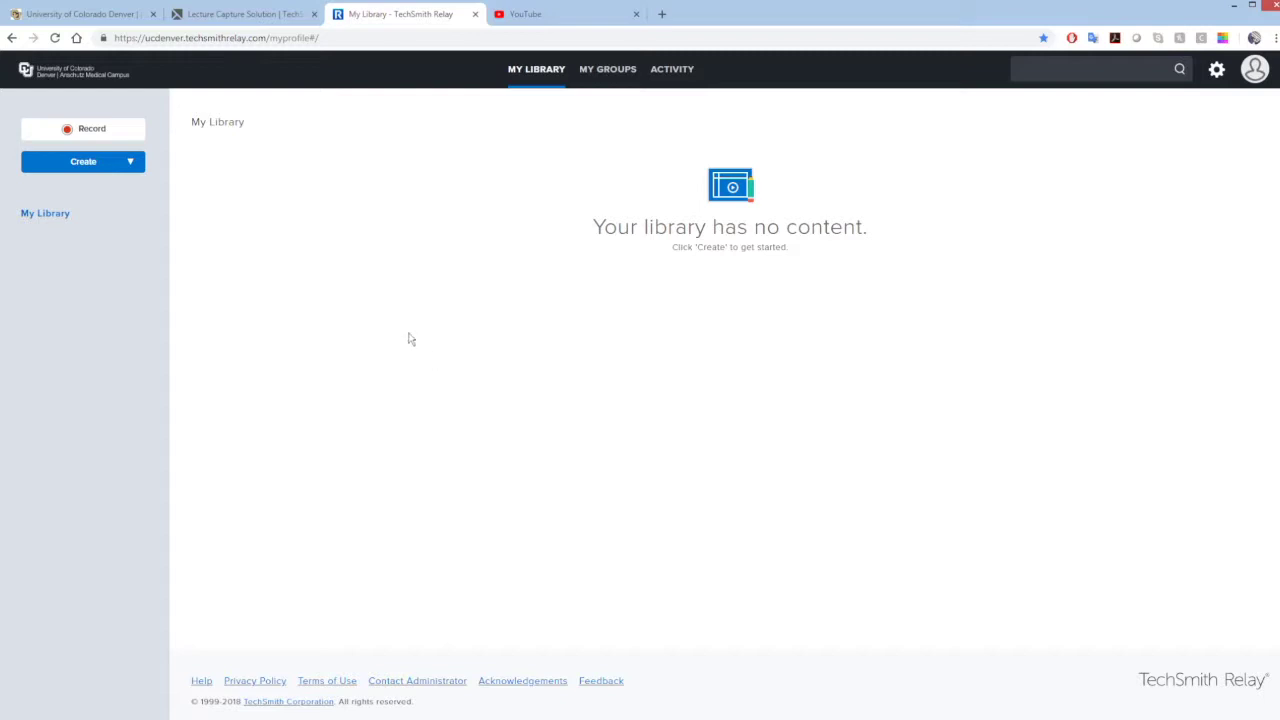
click(111, 169)
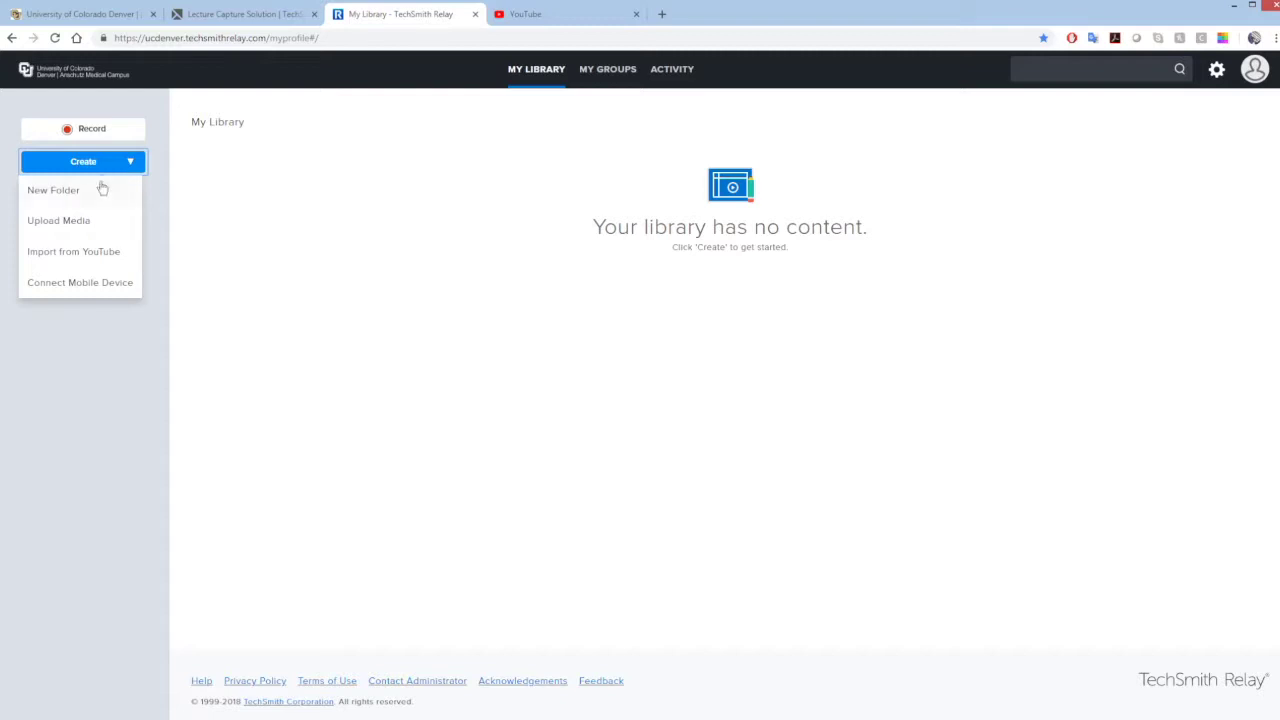
Upload HANDS ON, DEMO1 and DEMO2 720p videos from AAA_Projects\Tango - Hands On.
click(82, 222)
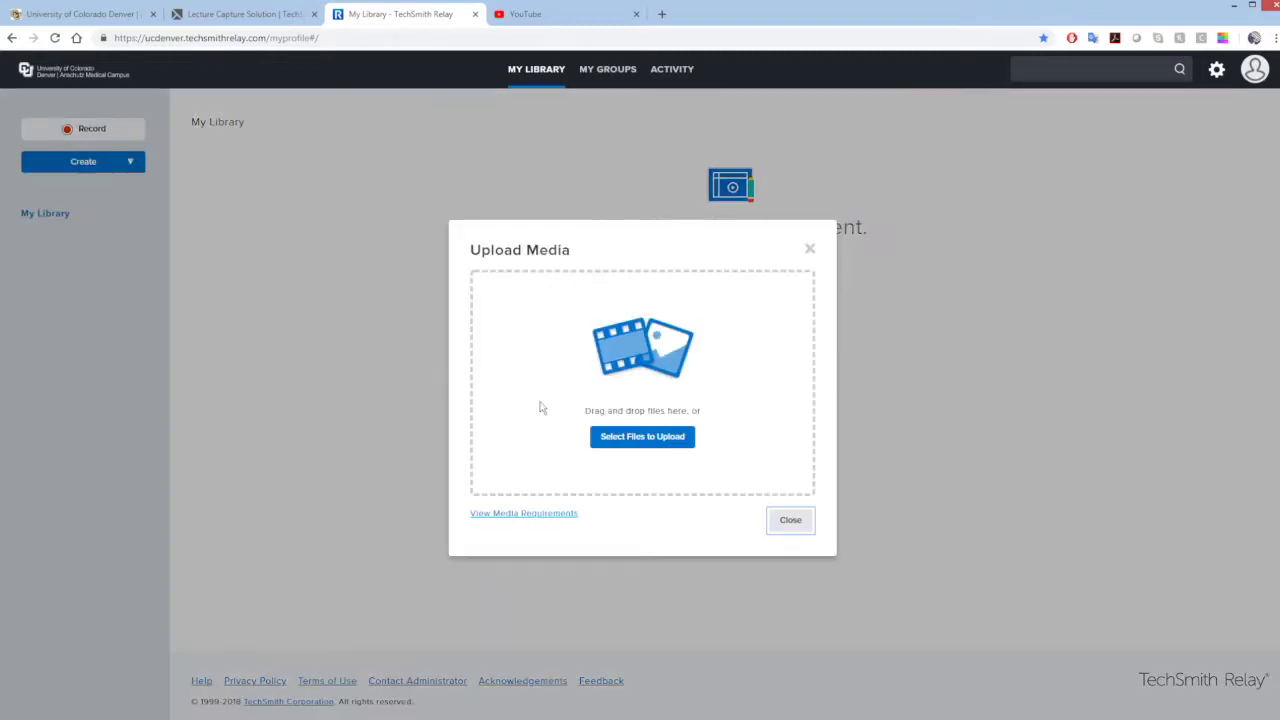
click(653, 438)
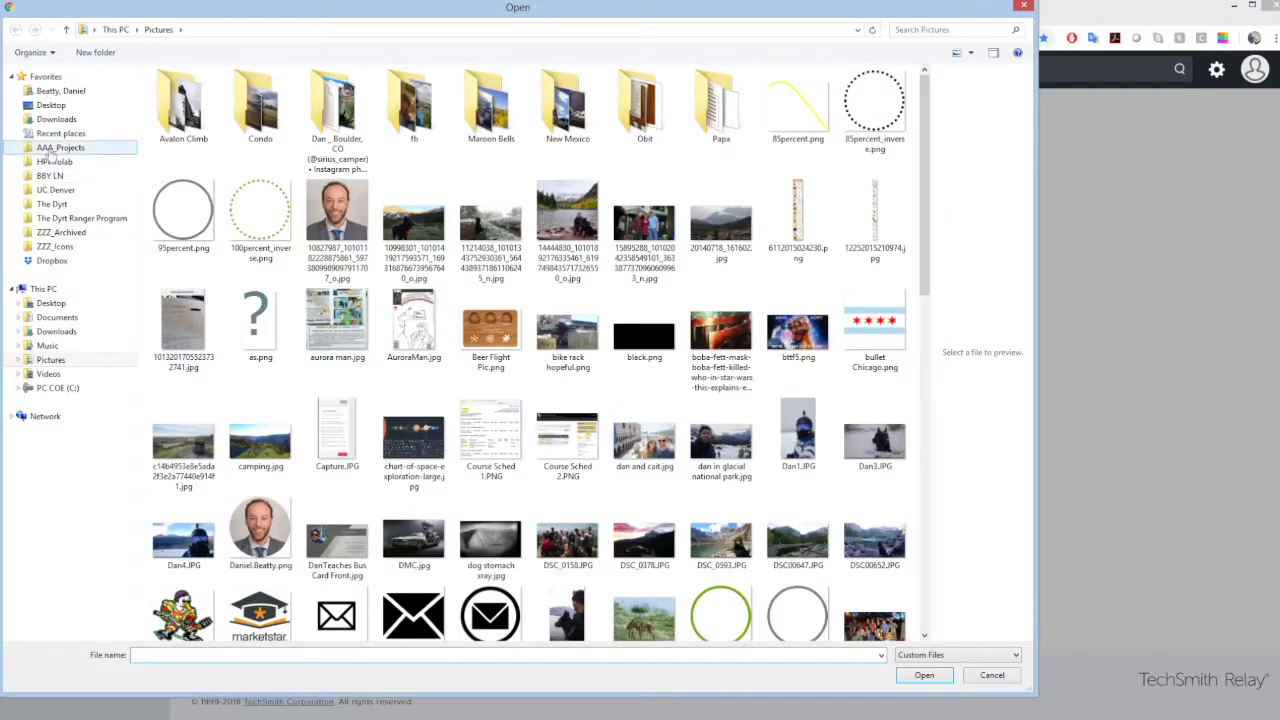
click(50, 148)
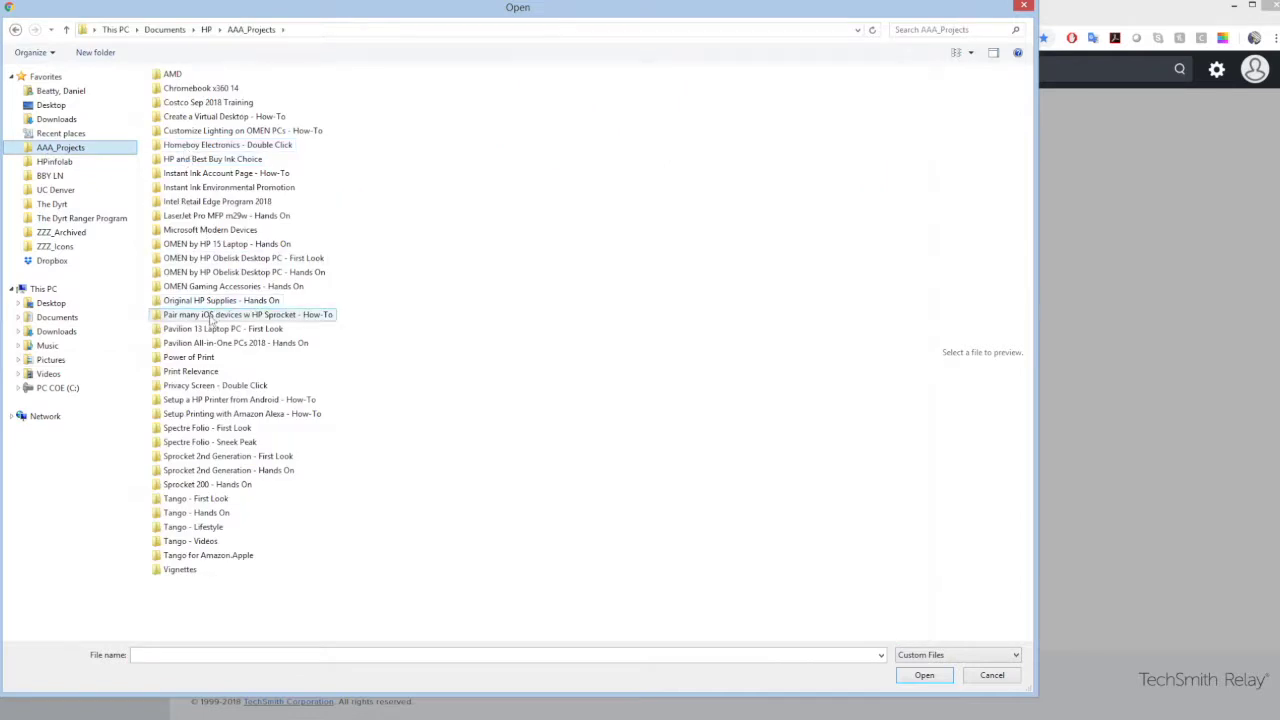
click(196, 514)
double_click(196, 514)
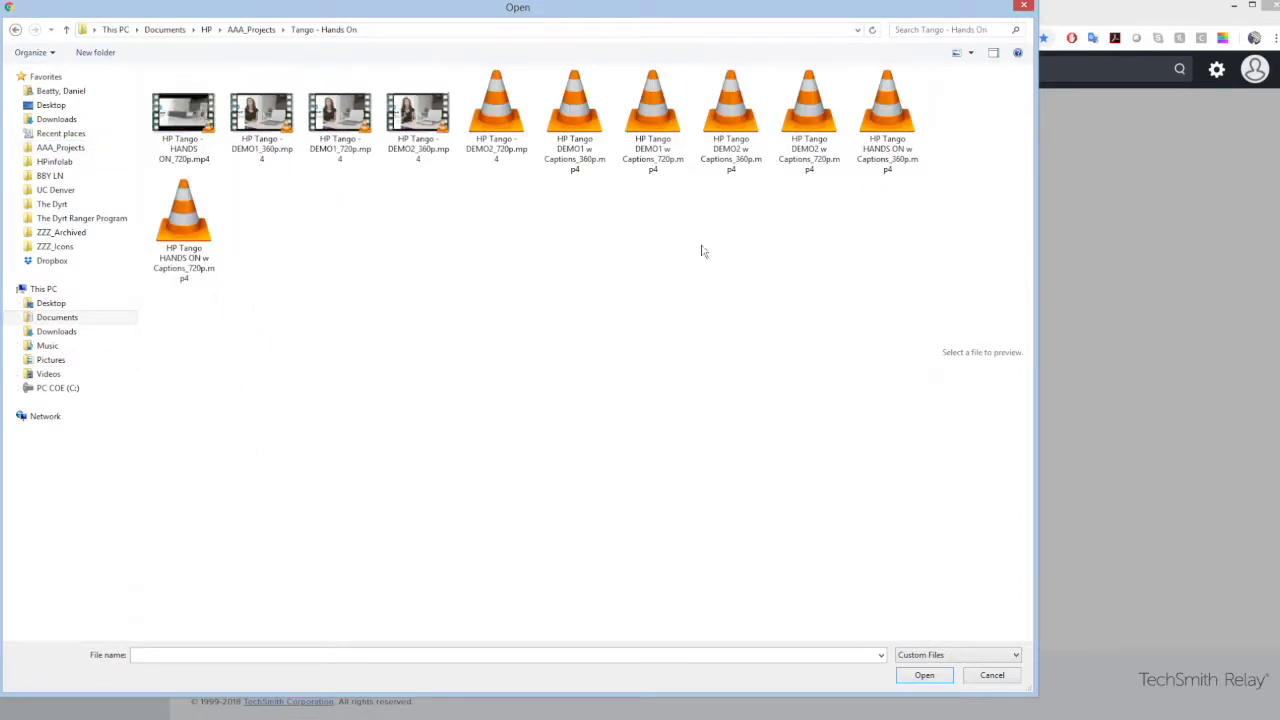
click(176, 137)
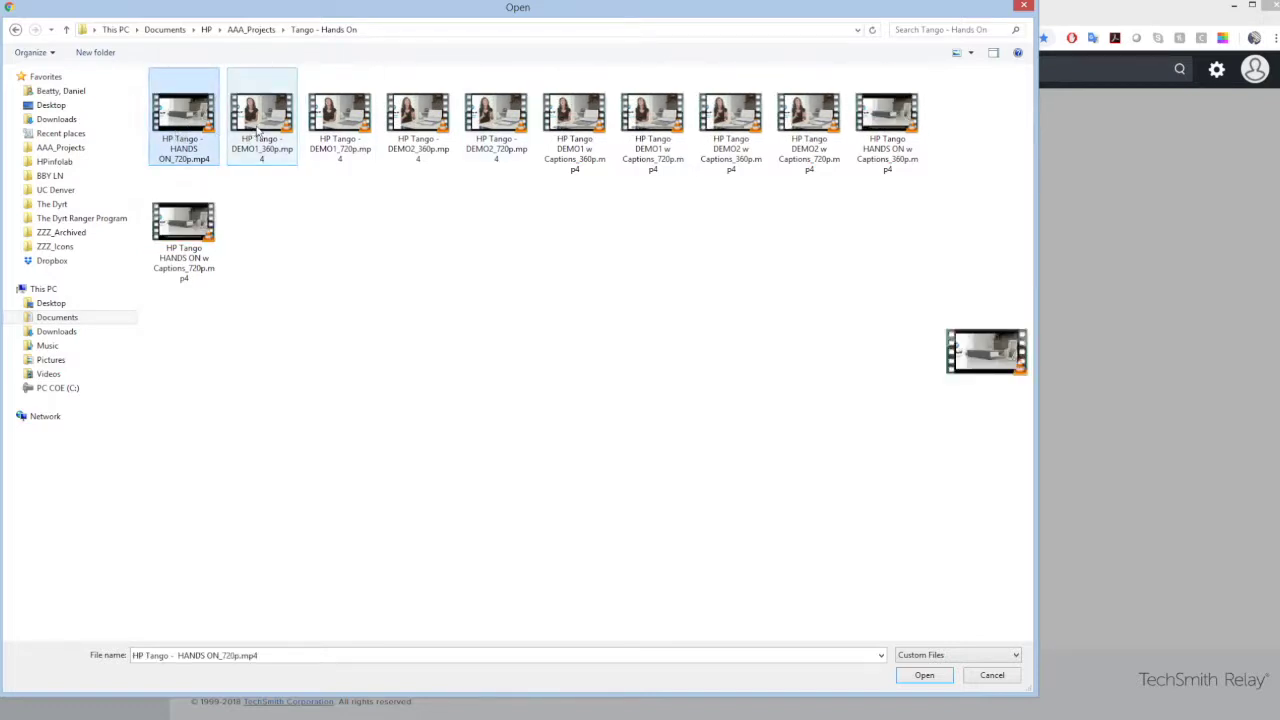
shift+click(496, 120)
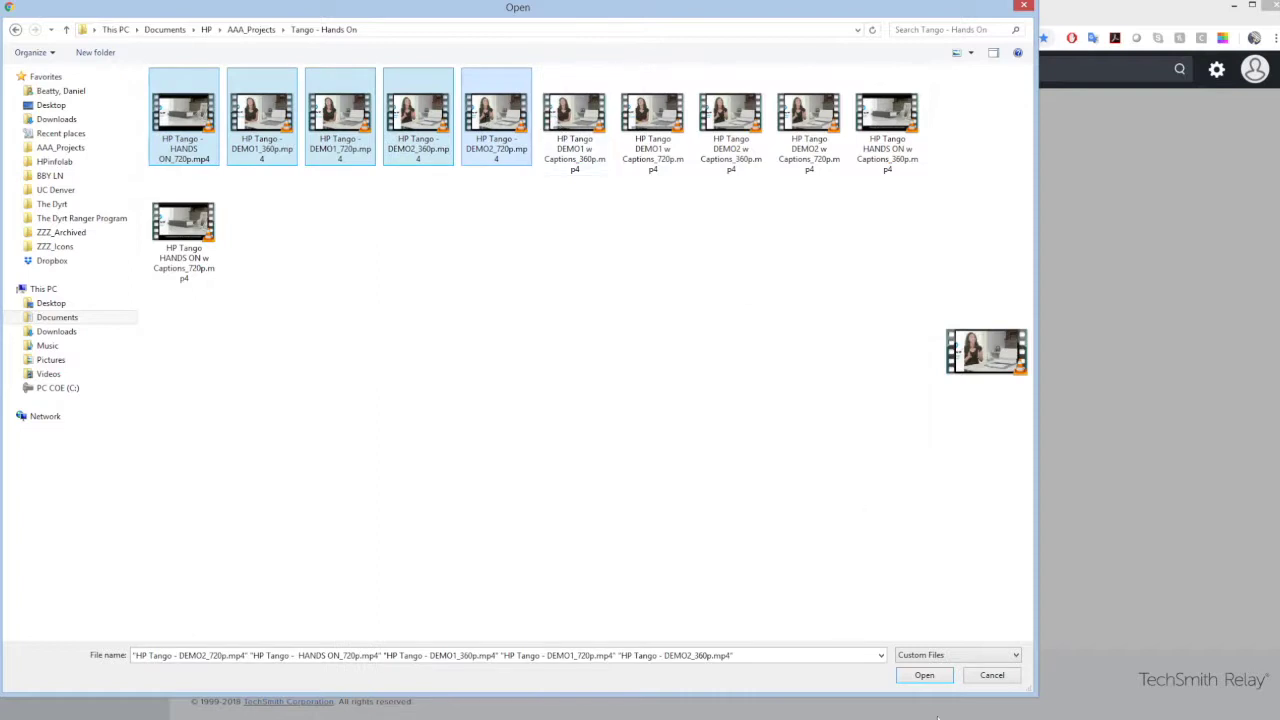
ctrl+click(418, 115)
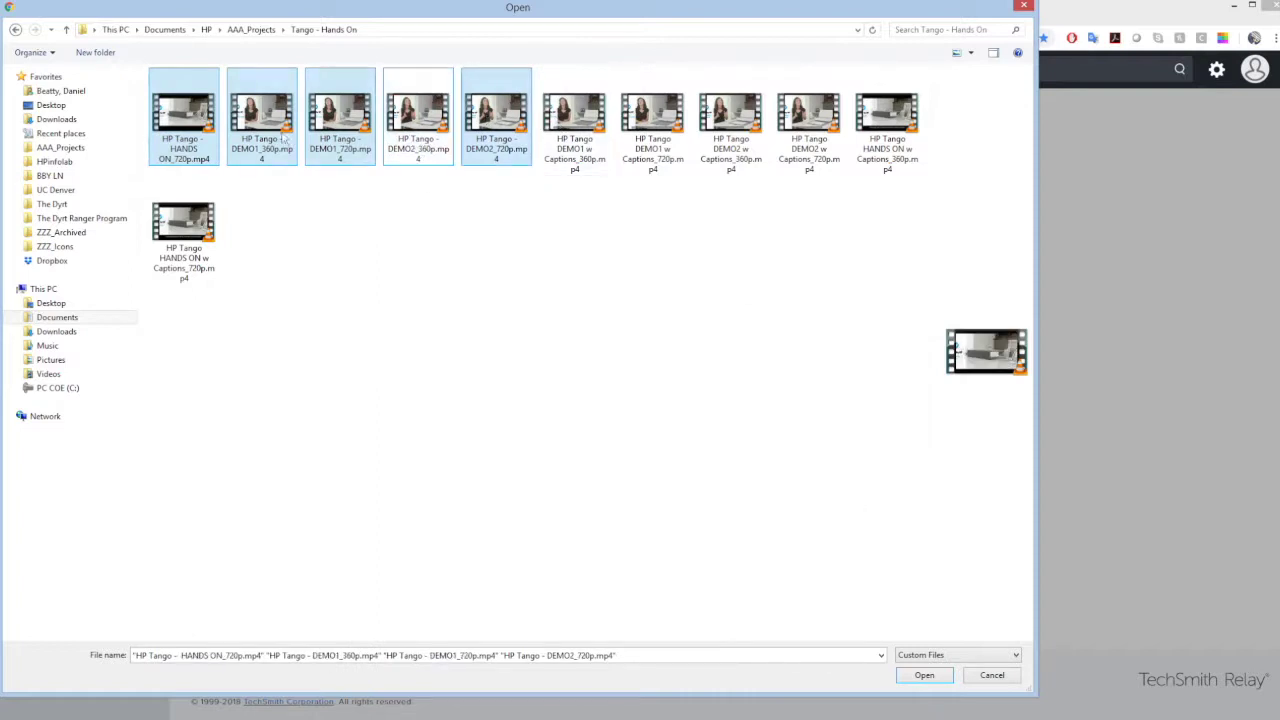
ctrl+click(262, 115)
click(930, 676)
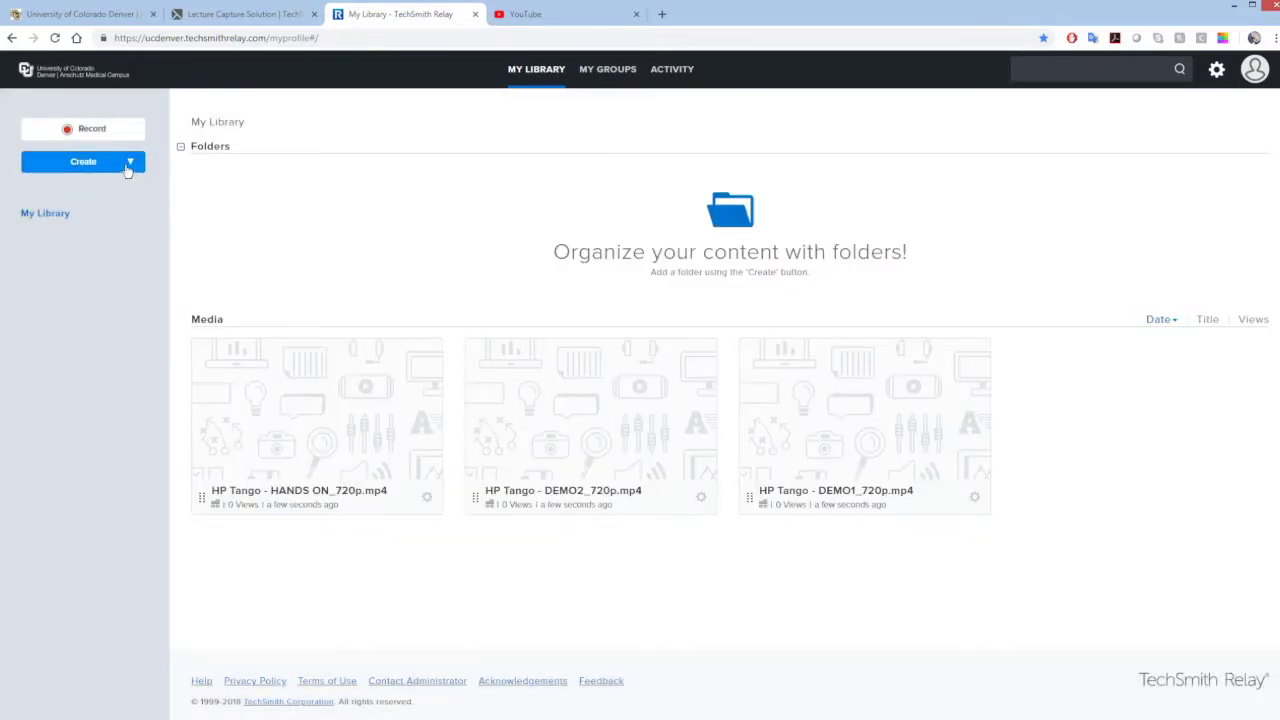
Import the 'Oh Caption! My Caption!' webinar into My Library from its pasted YouTube link.
click(129, 164)
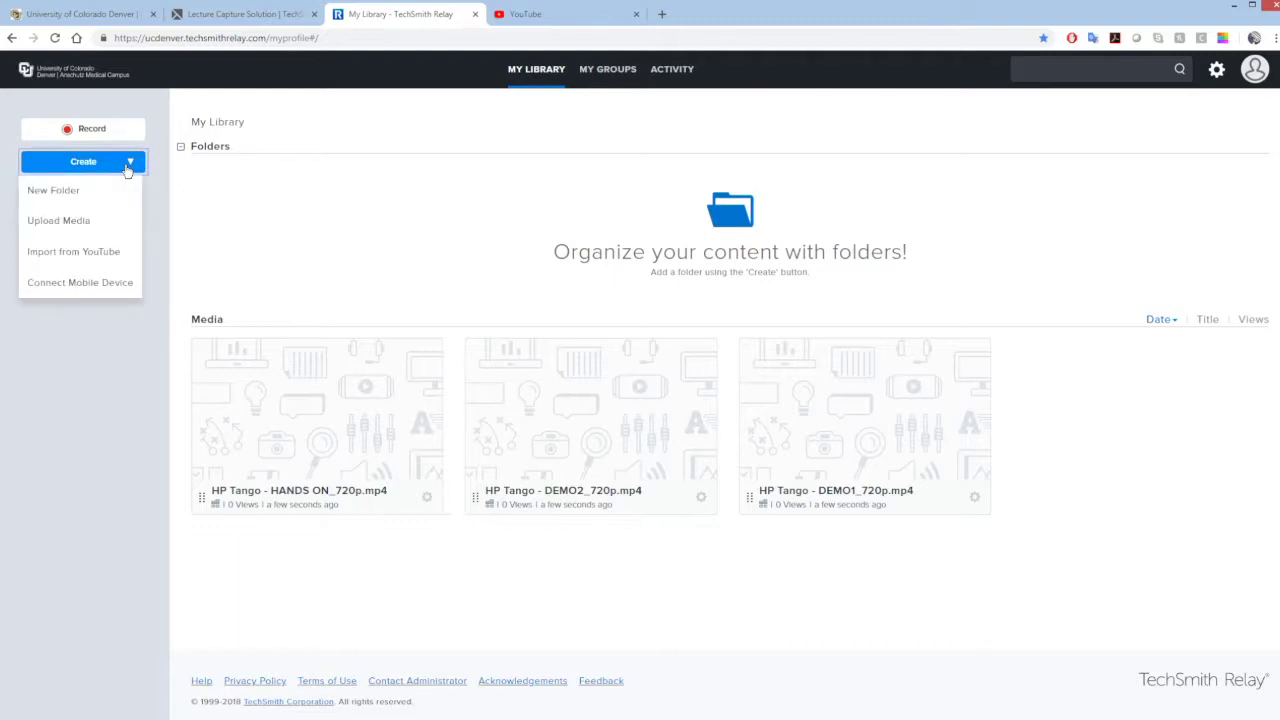
click(114, 254)
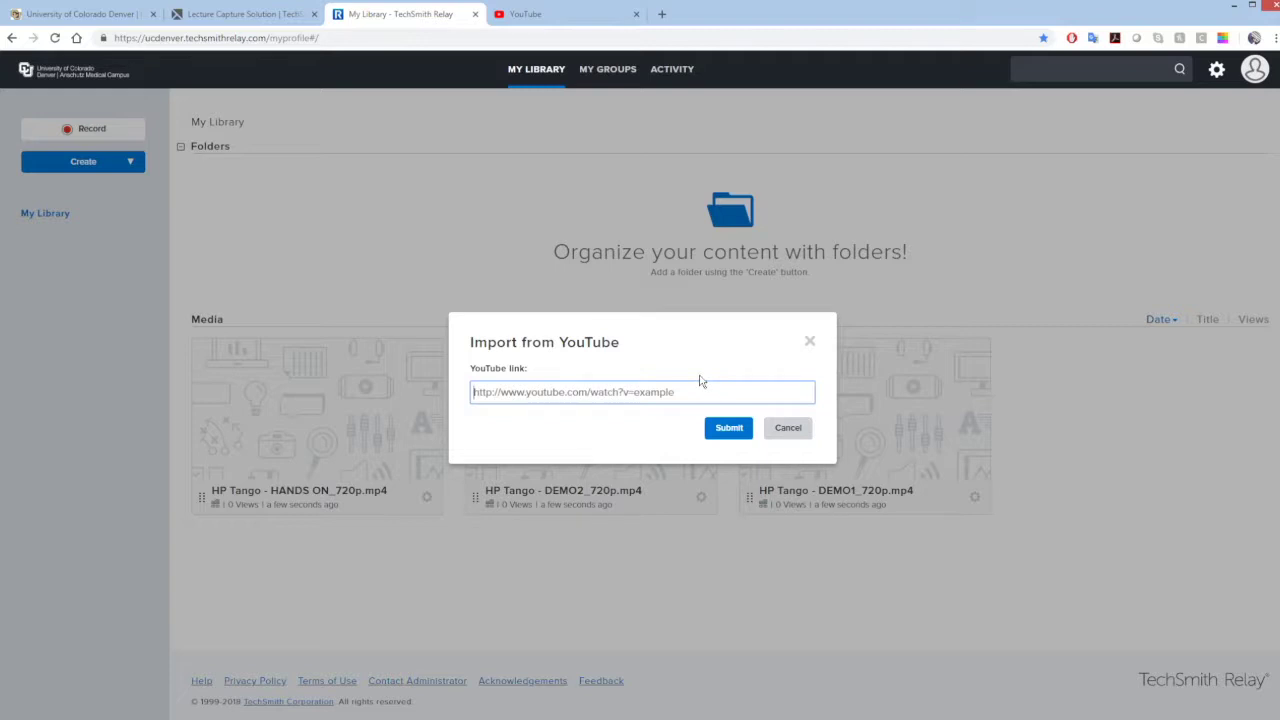
text(https://youtu.be/oaYEnRRDGT4)
click(729, 427)
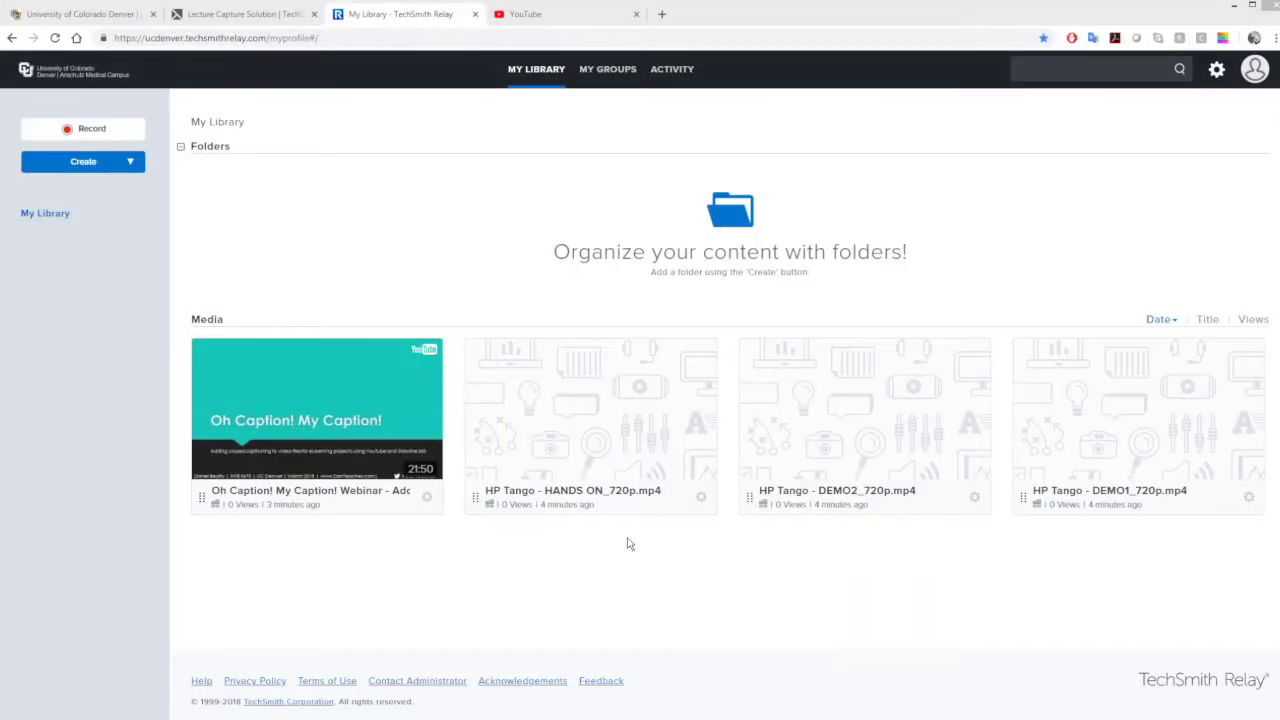
click(132, 163)
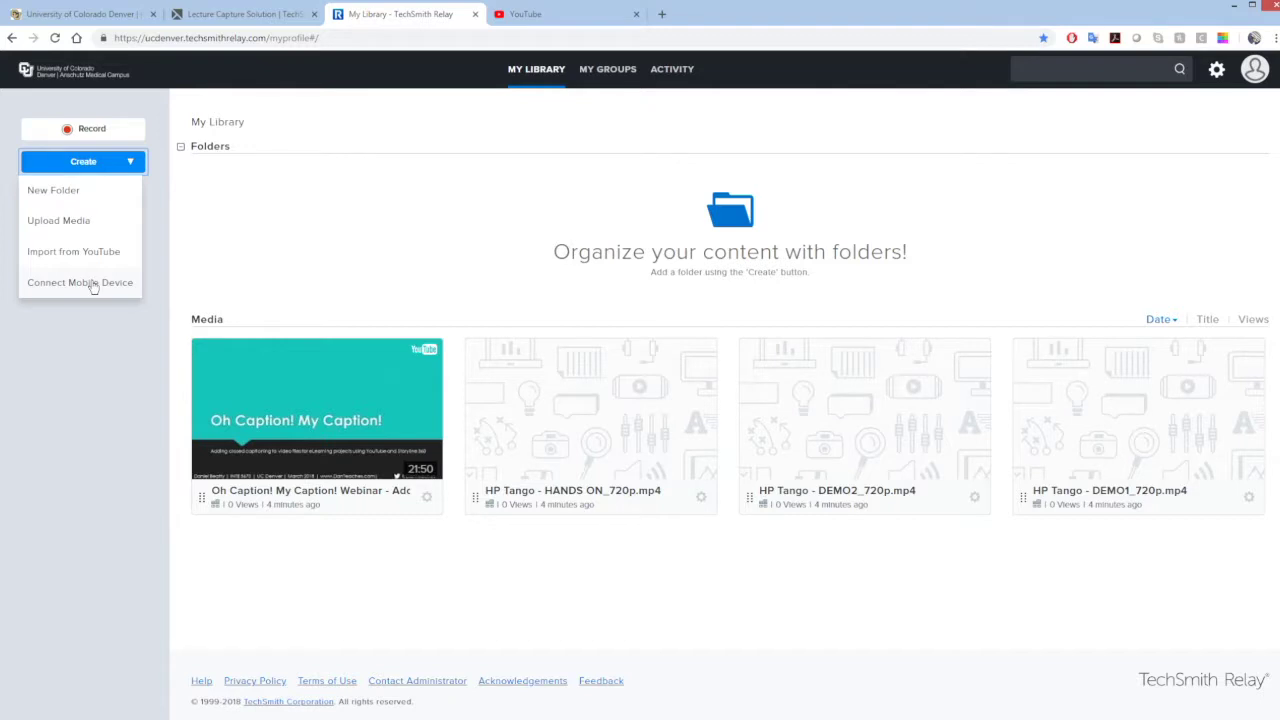
Show Relay's mobile-pairing QR code and begin a Google Play search on the phone.
click(93, 285)
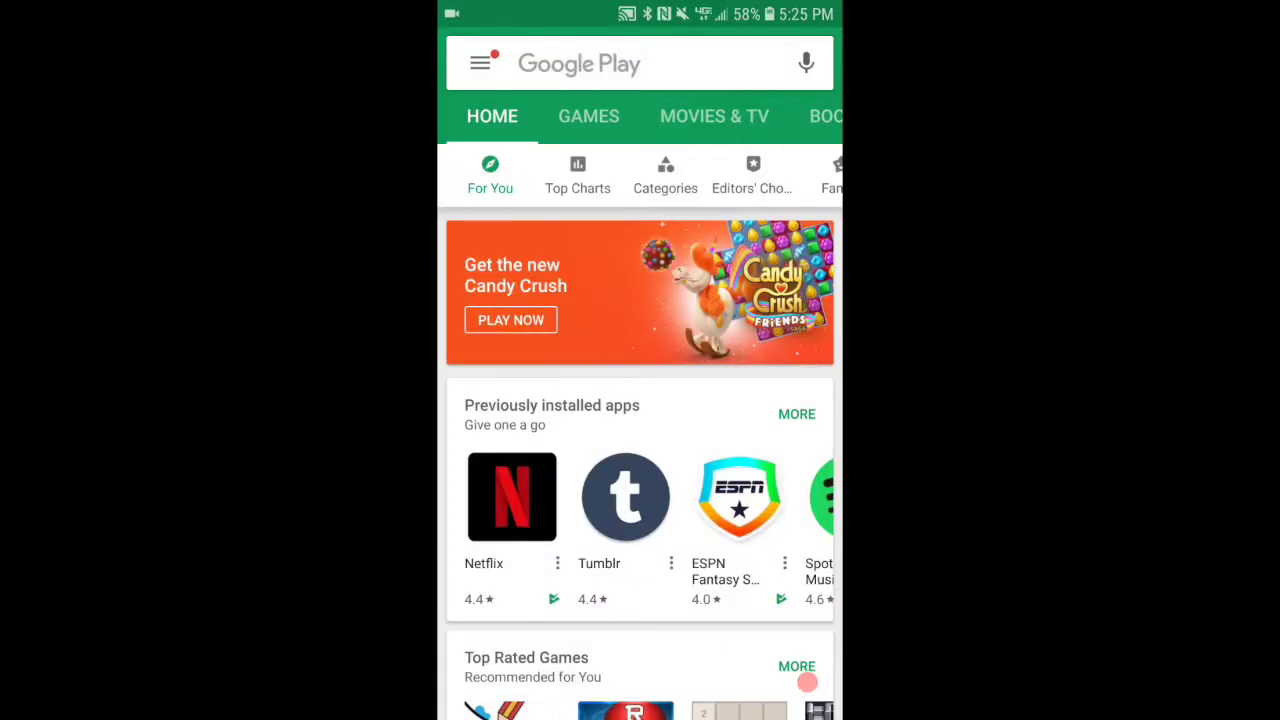
click(600, 63)
Search Google Play for 'techsmith relay' and install TechSmith Fuse, accepting its permissions.
text(te)
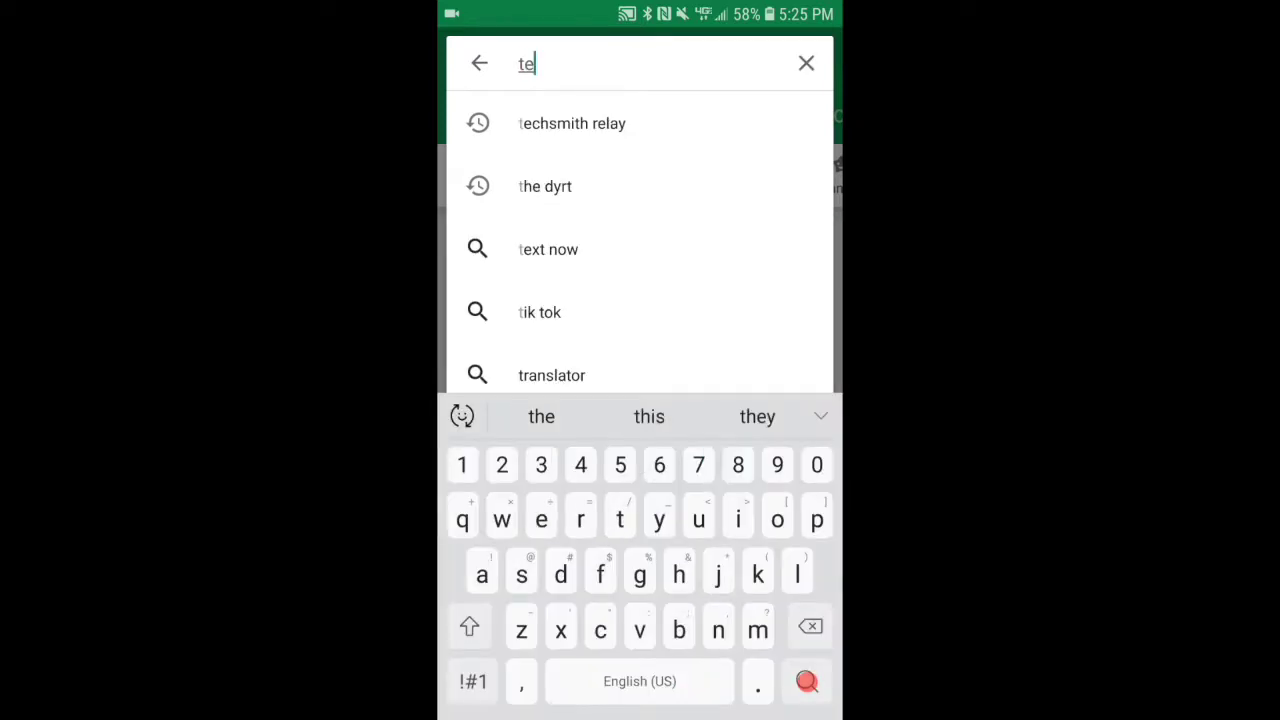
text(chs)
click(572, 123)
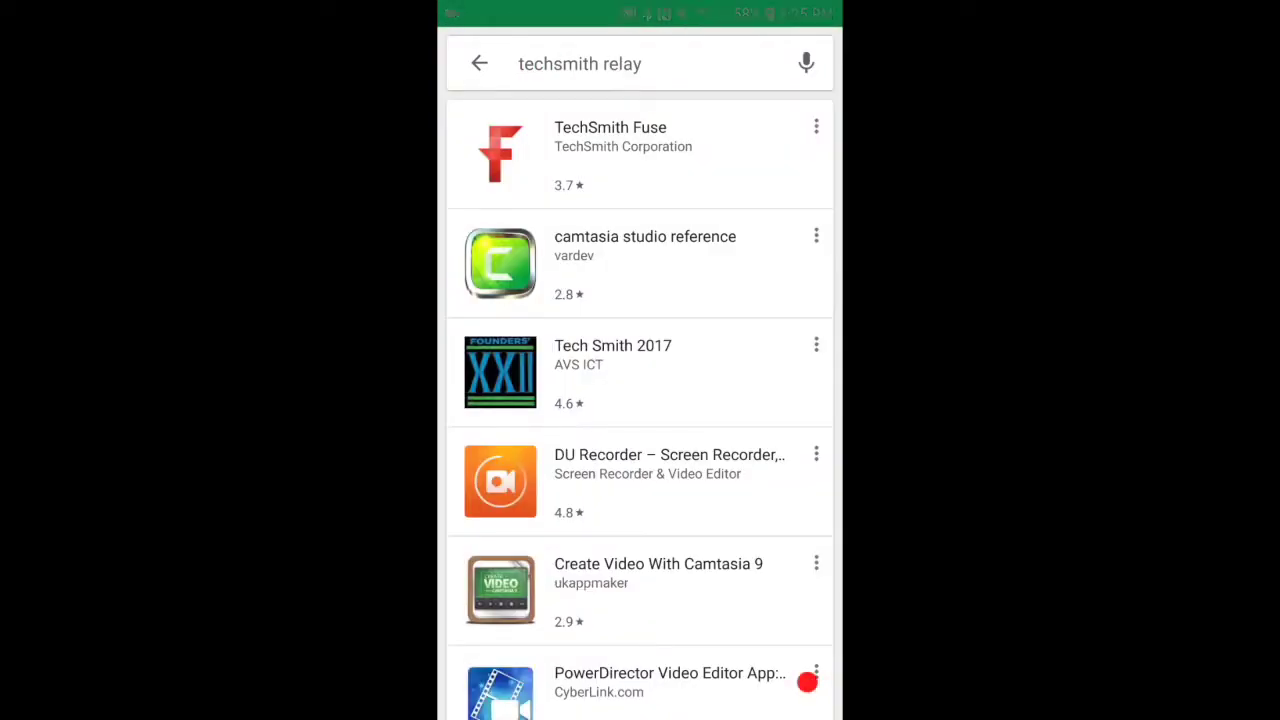
click(610, 150)
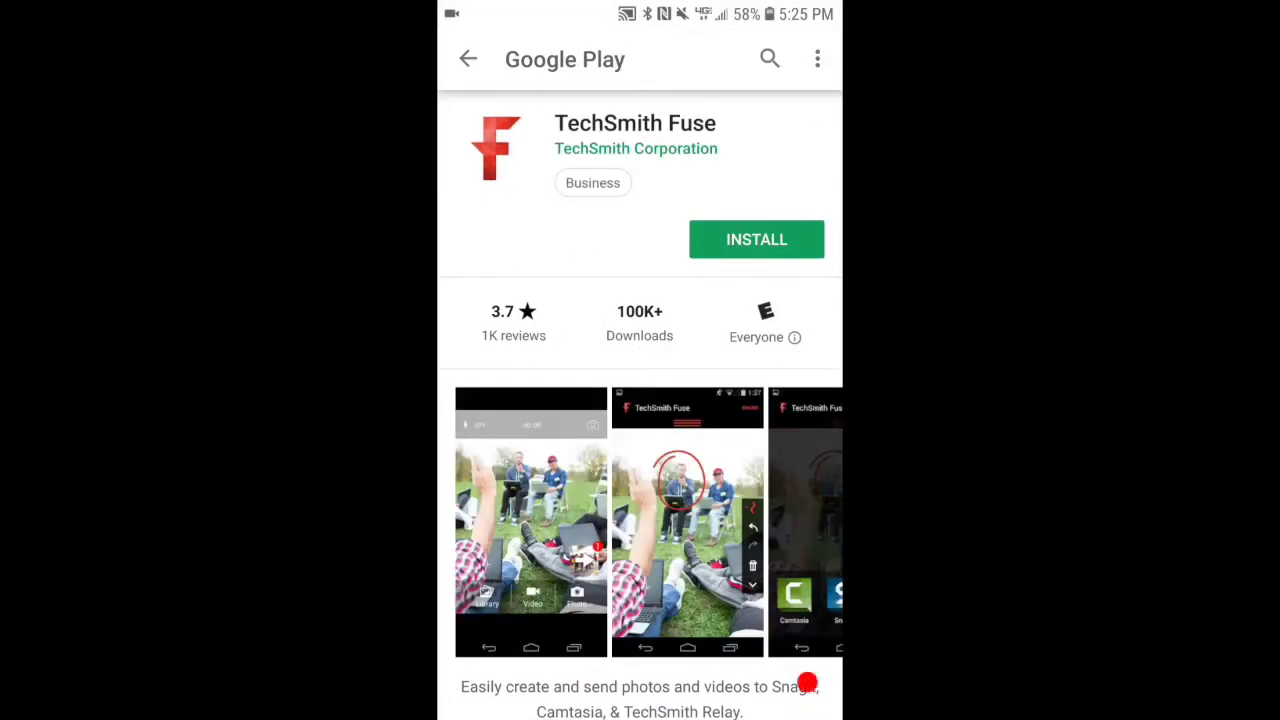
click(756, 239)
click(738, 529)
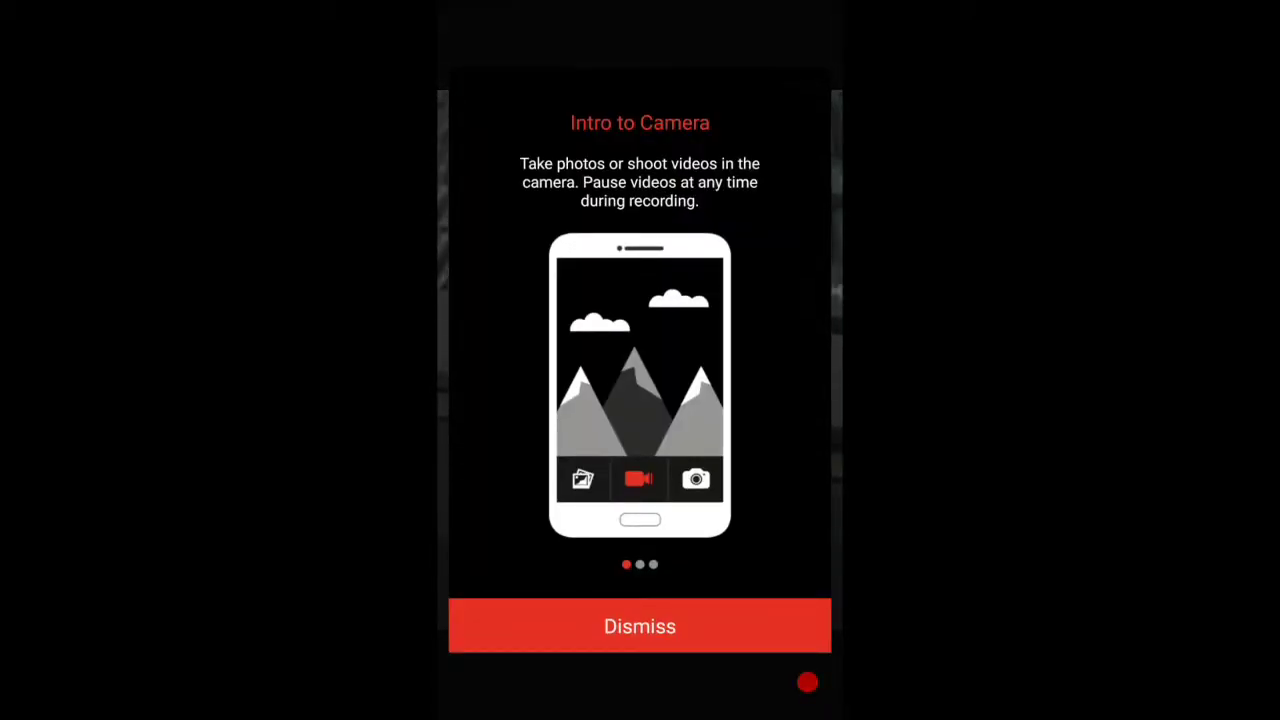
Swipe through the Fuse intro tour, back out of the camera, and open Fuse settings.
drag(760, 380, 520, 380)
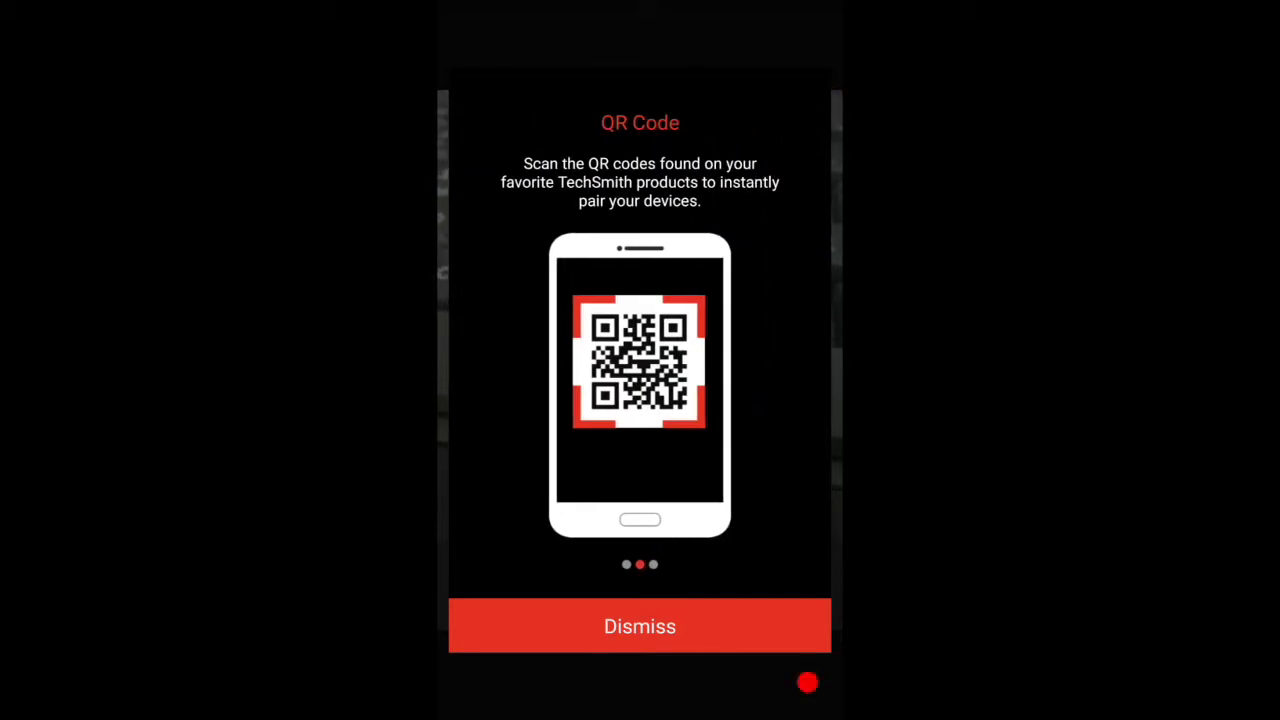
drag(760, 380, 520, 380)
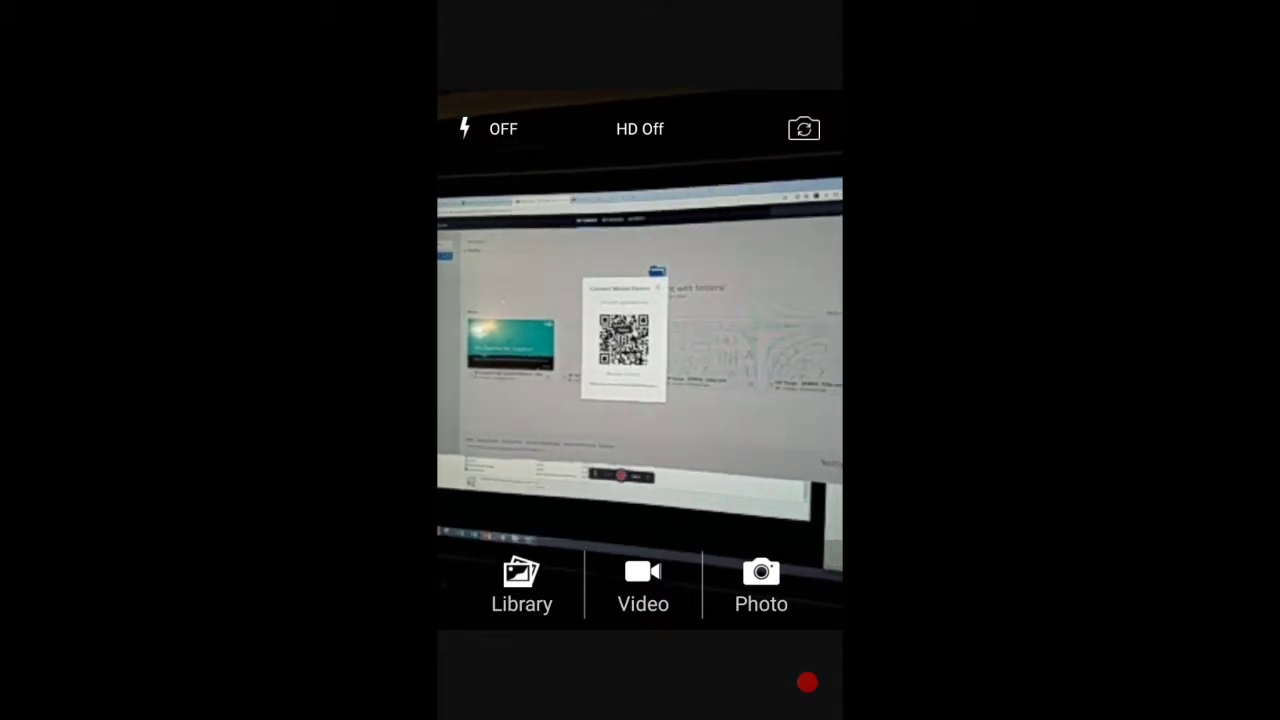
key(Escape)
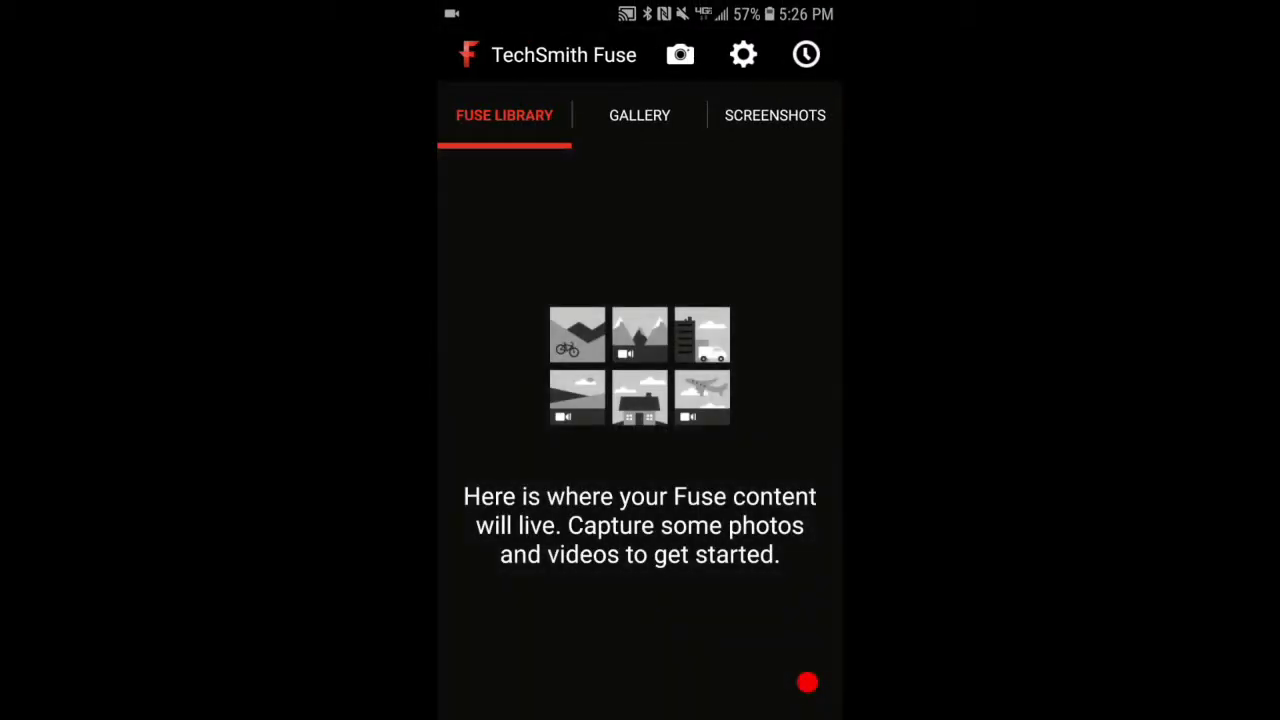
click(743, 54)
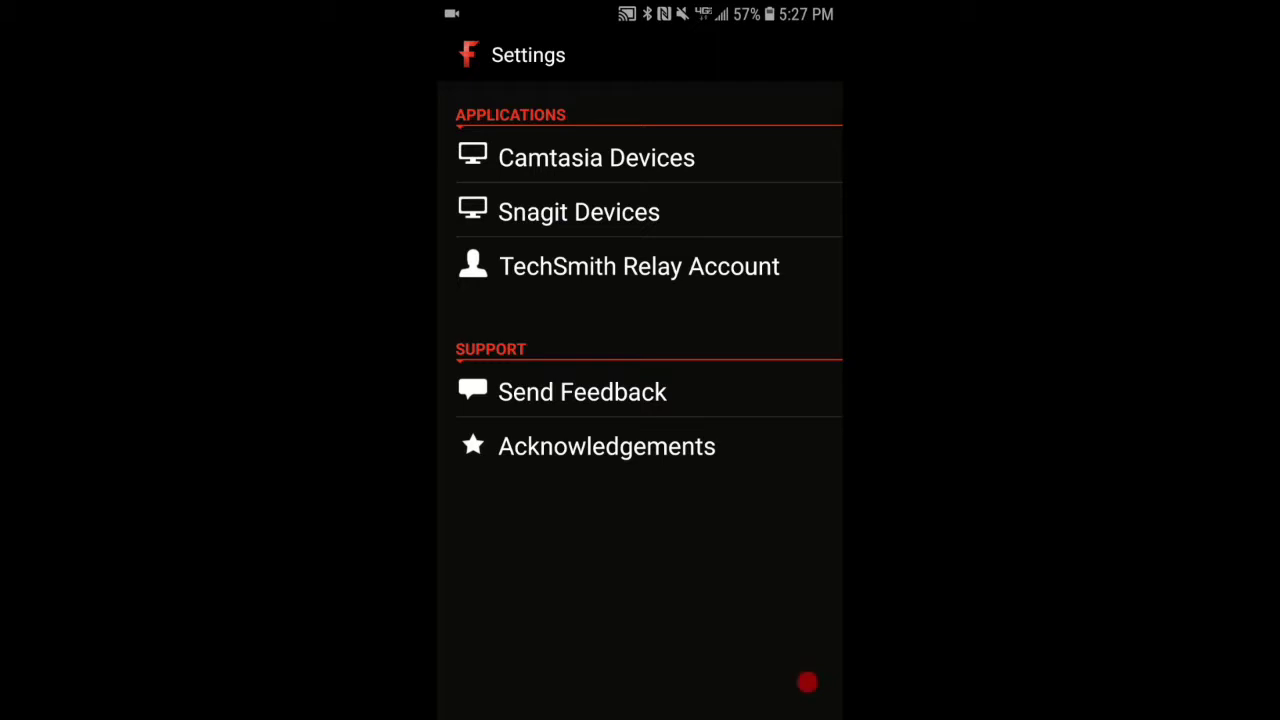
Add a Relay account by QR code, enable cellular uploads, and return to the Fuse Gallery.
click(639, 266)
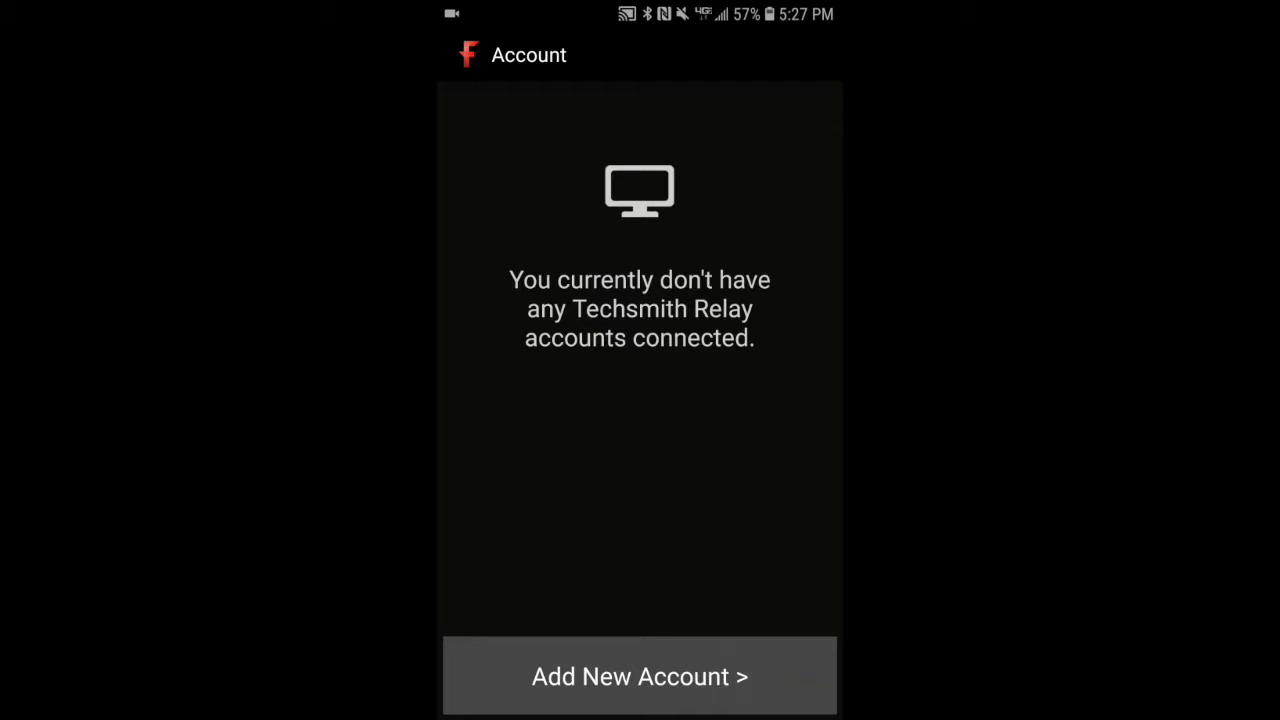
click(640, 677)
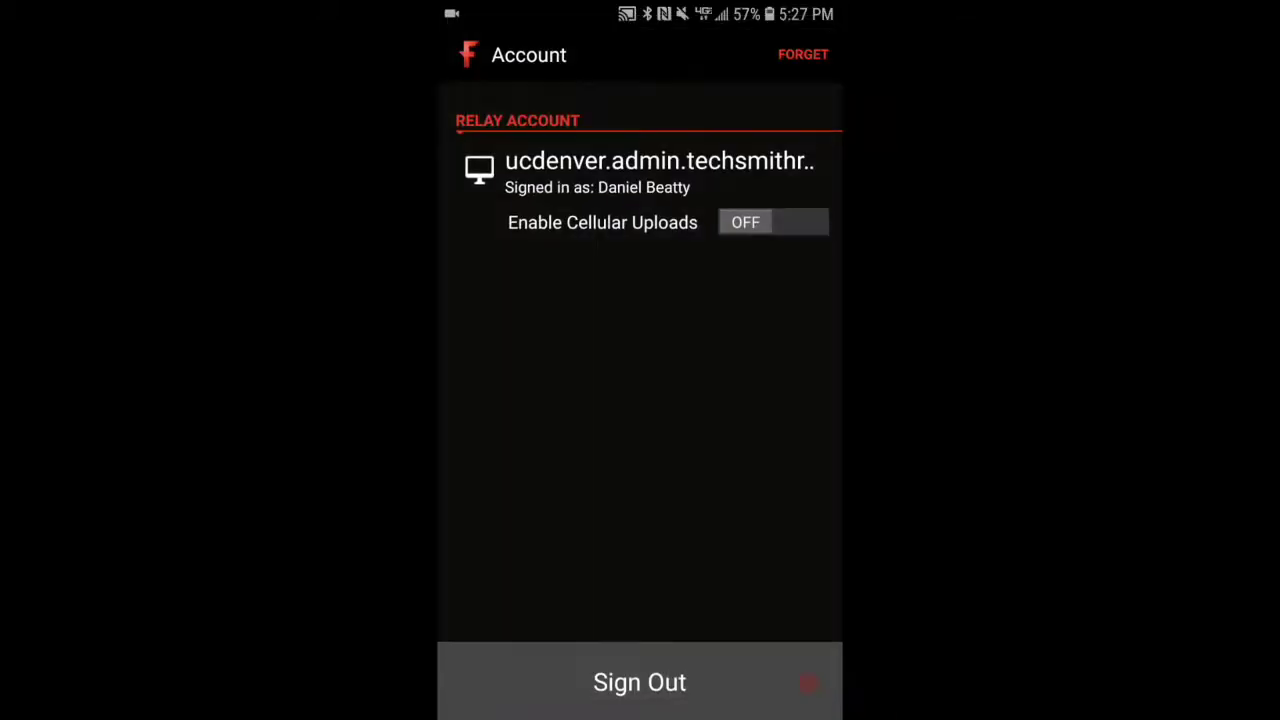
click(773, 222)
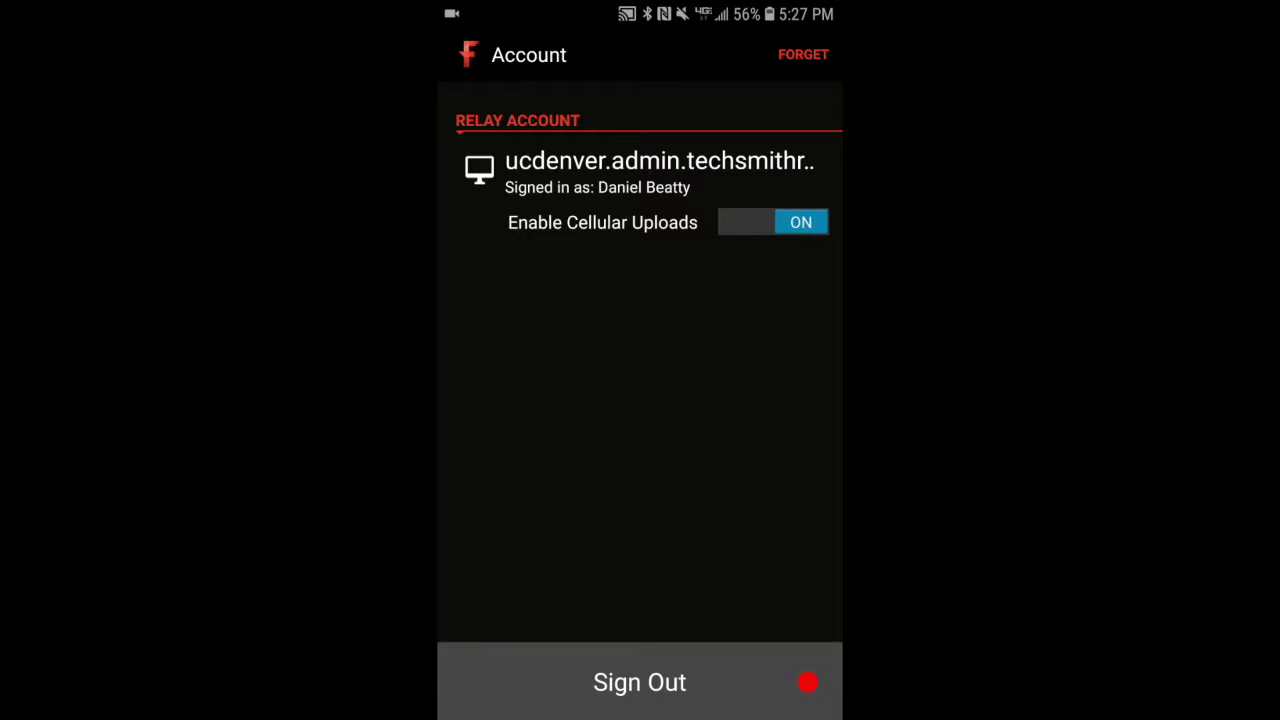
key(Escape)
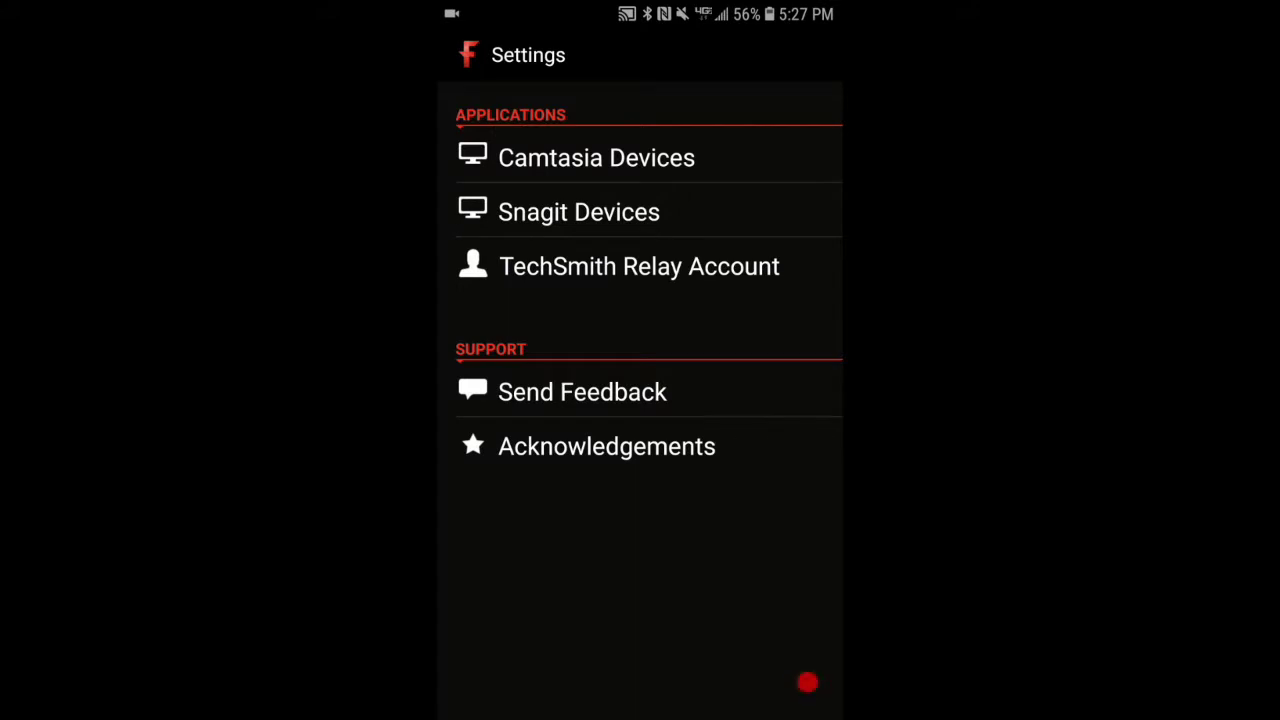
key(Escape)
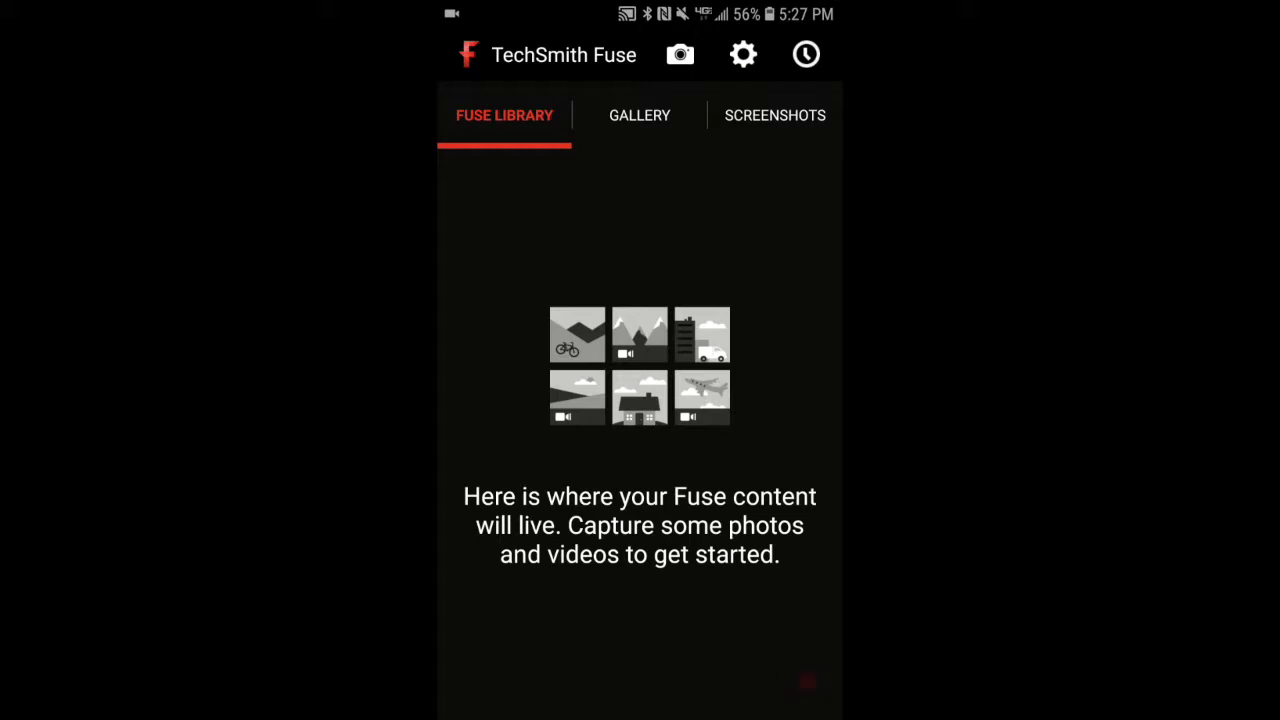
click(639, 115)
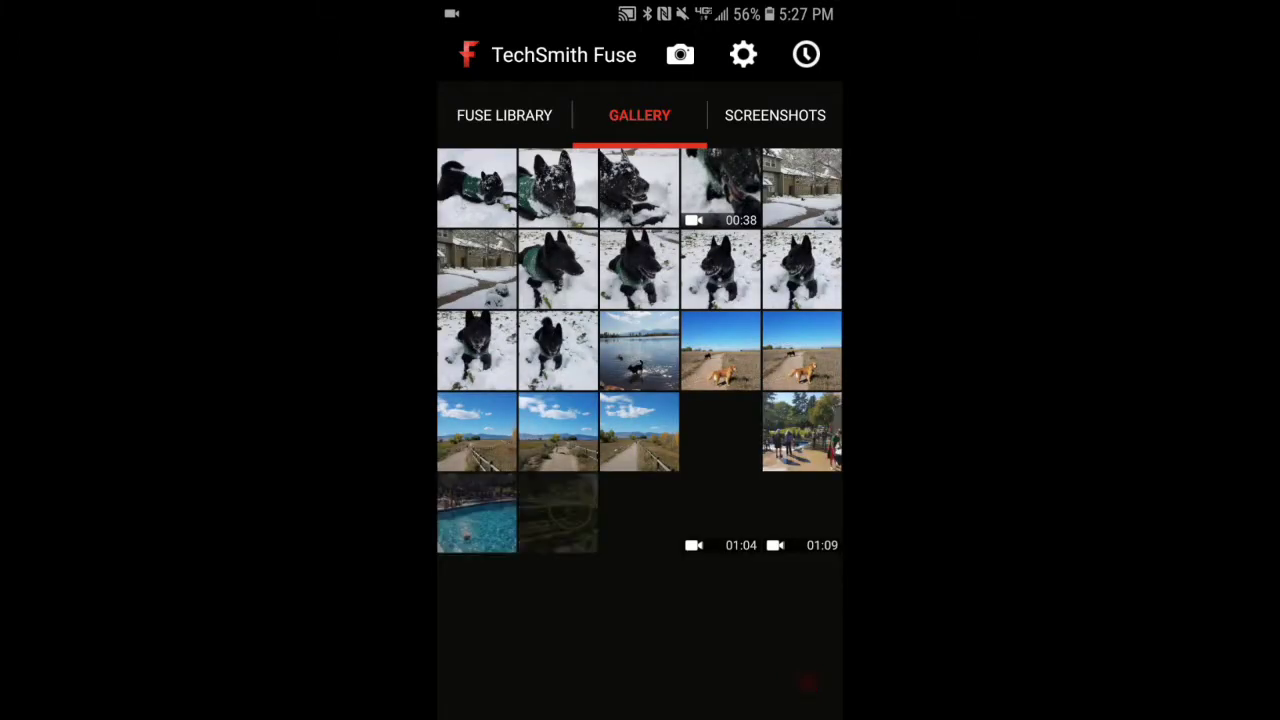
Preview the 38-second snowy dog video from the phone's gallery.
click(720, 188)
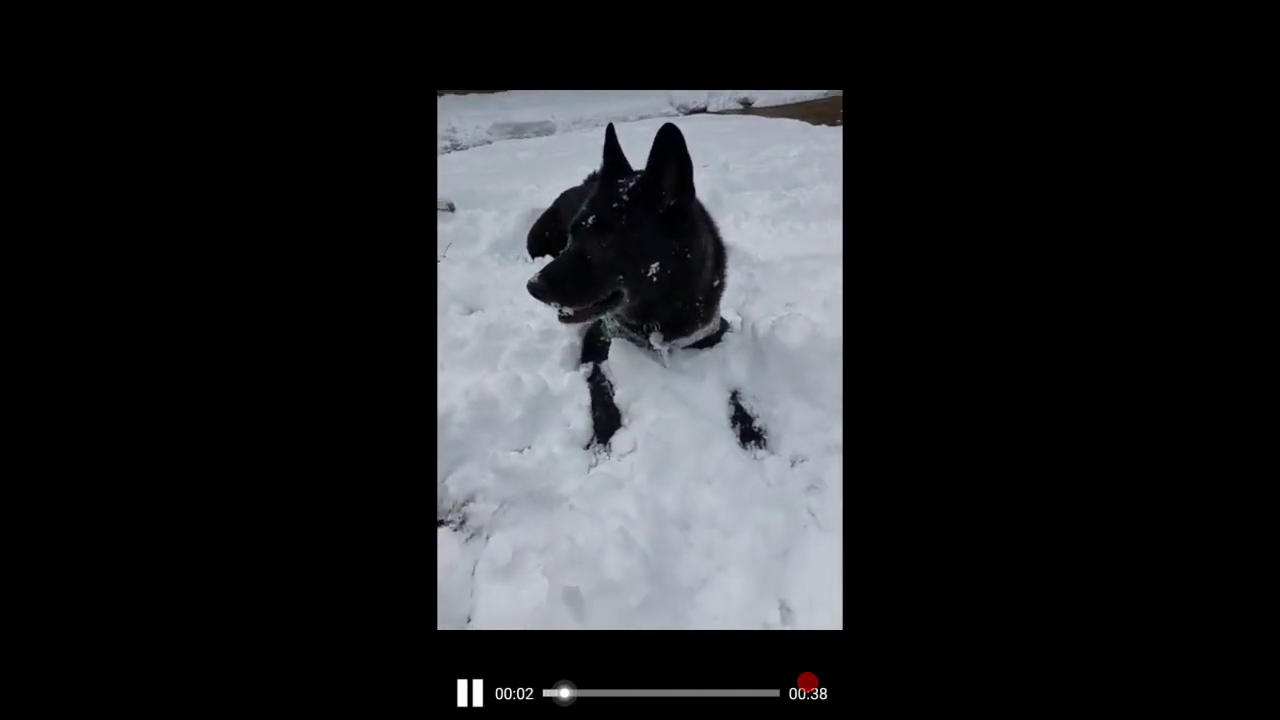
key(space)
key(Escape)
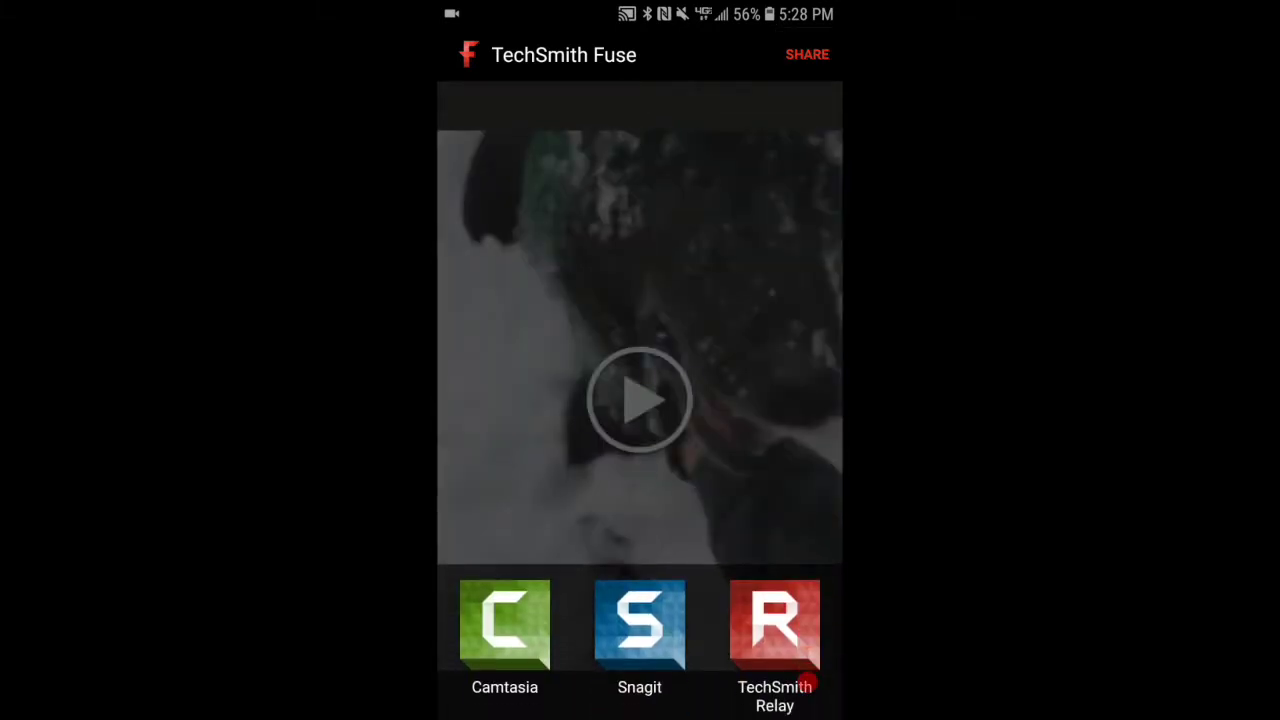
Send it to Relay titled 'Dog playing in snow', described 'Fun example video'.
click(775, 625)
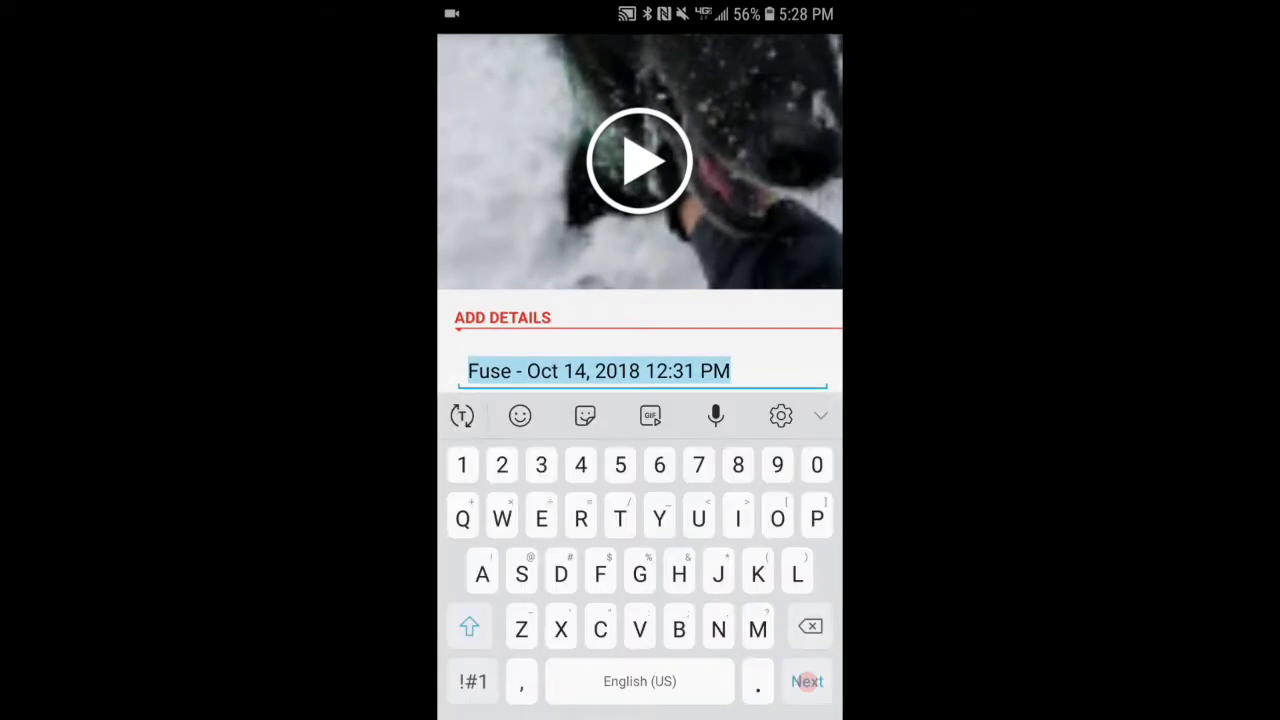
text(Fun example video)
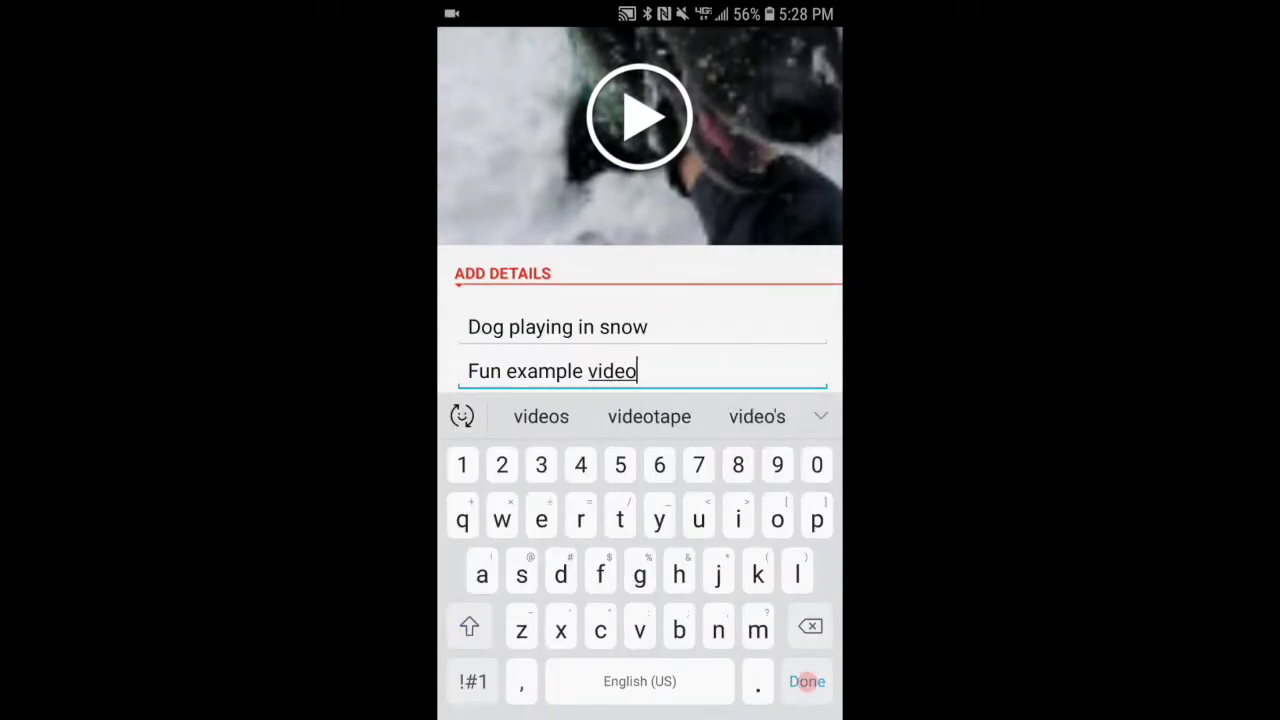
click(807, 681)
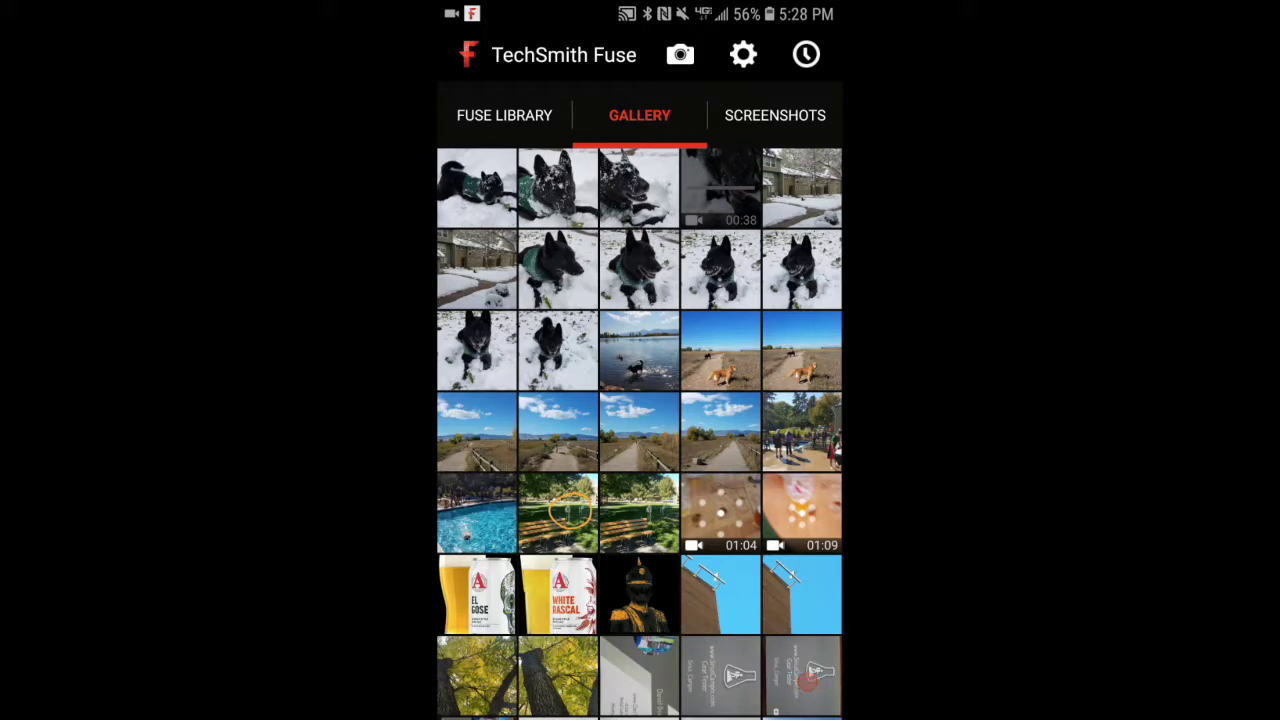
drag(640, 5, 640, 320)
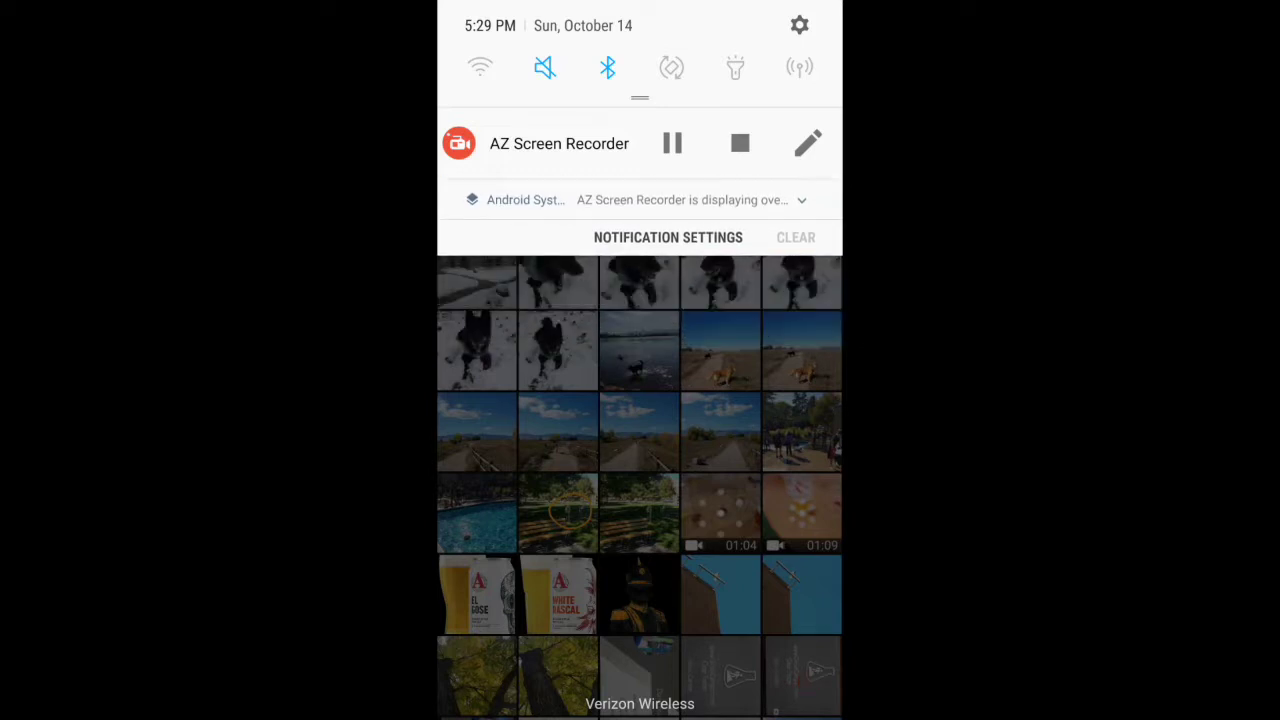
Dismiss the sending notification and bring up Fuse's camera viewfinder.
key(Escape)
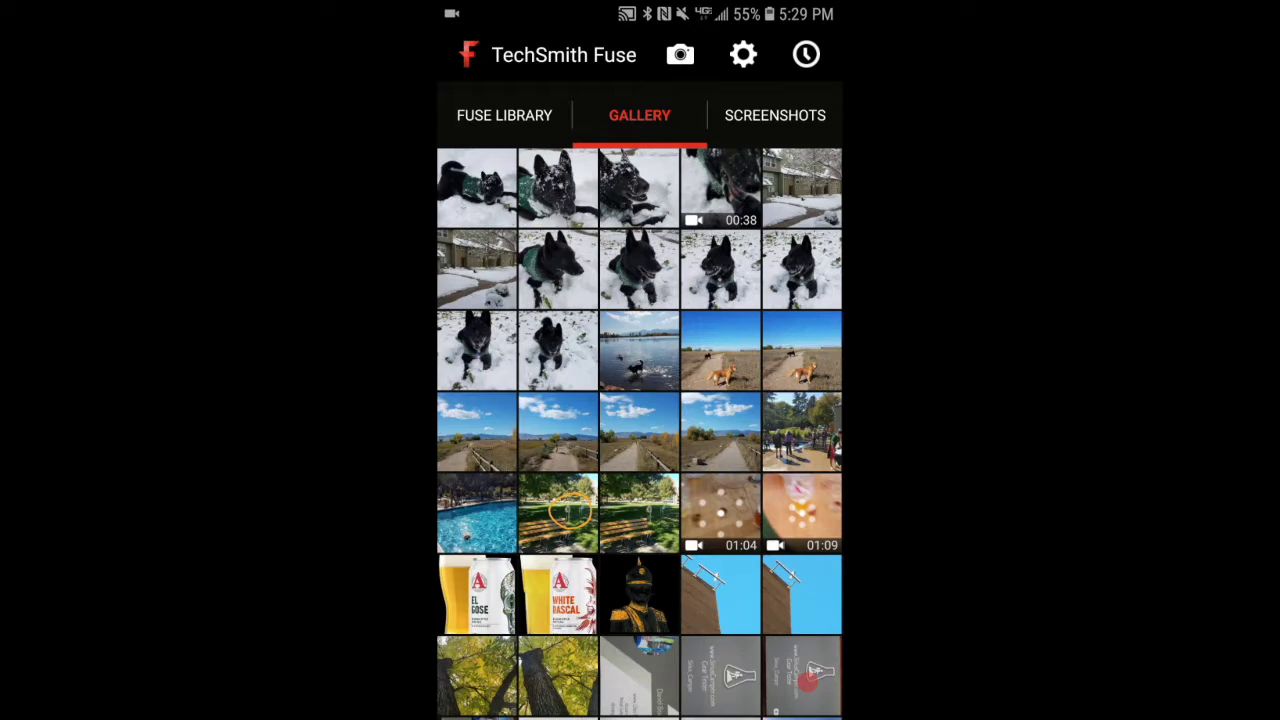
click(680, 54)
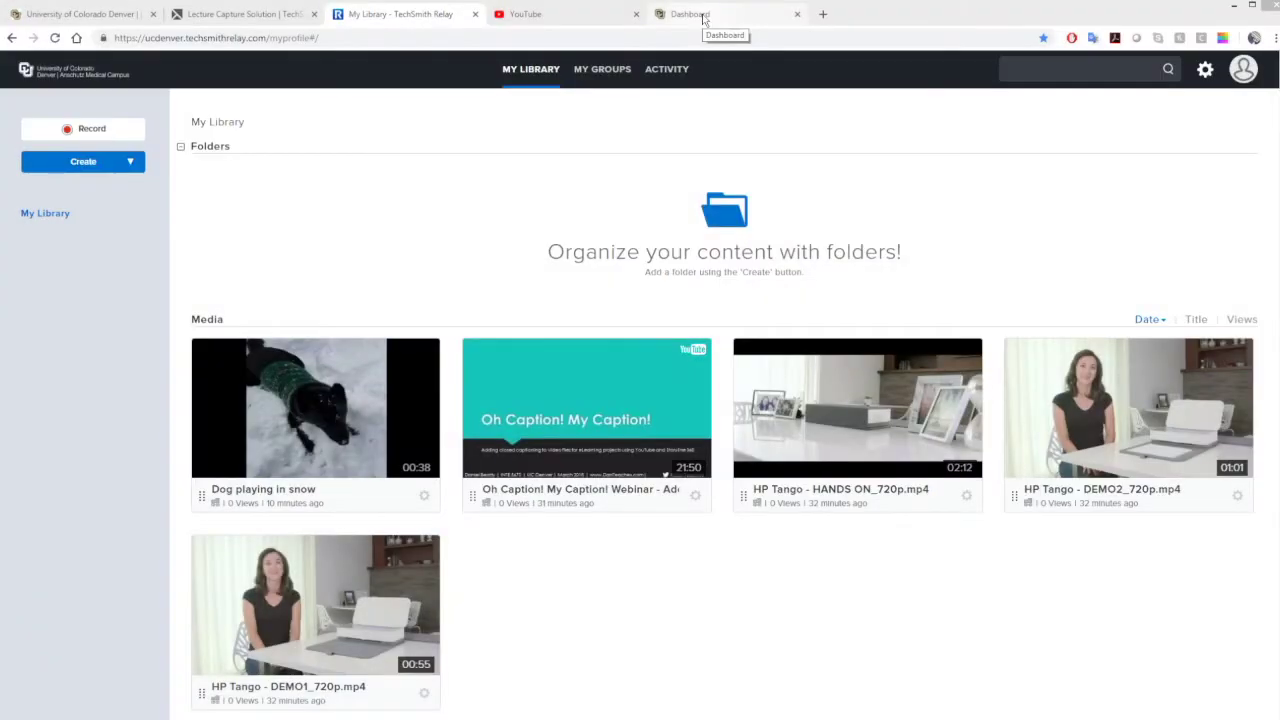
Go from the Canvas dashboard to the Strat Online/Blended Learning E50 Water Cooler discussion.
click(704, 16)
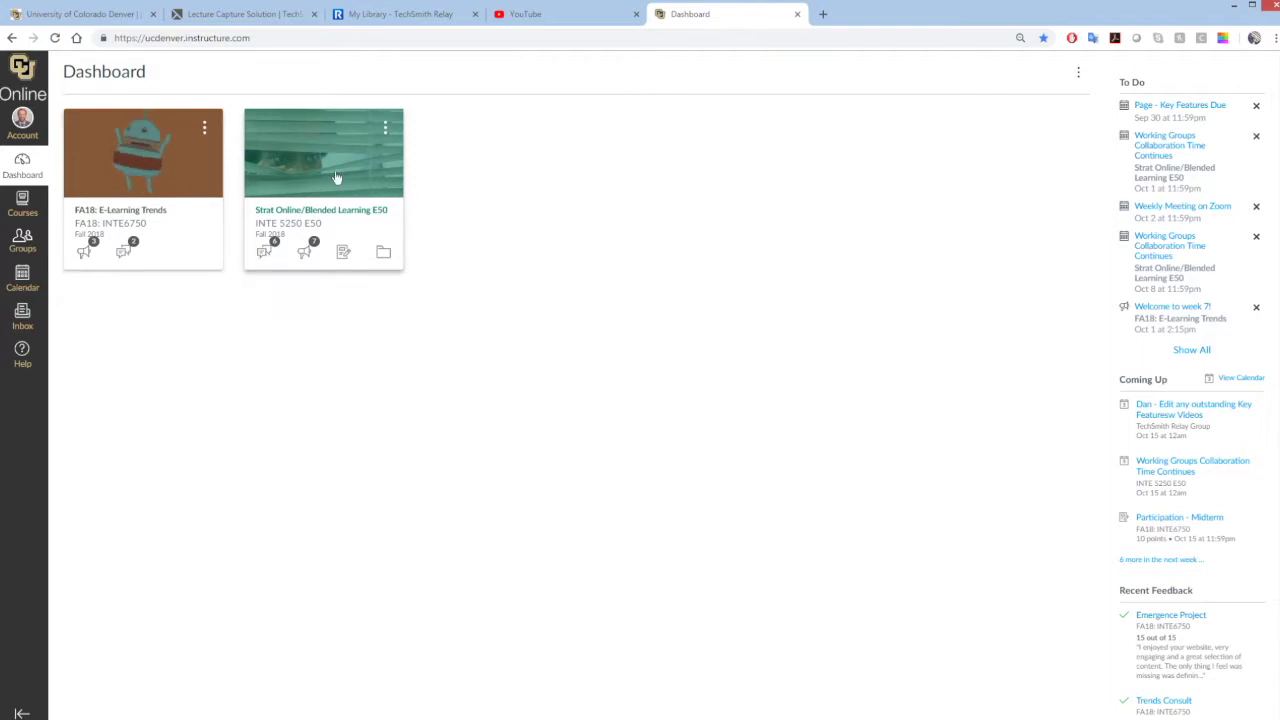
click(371, 176)
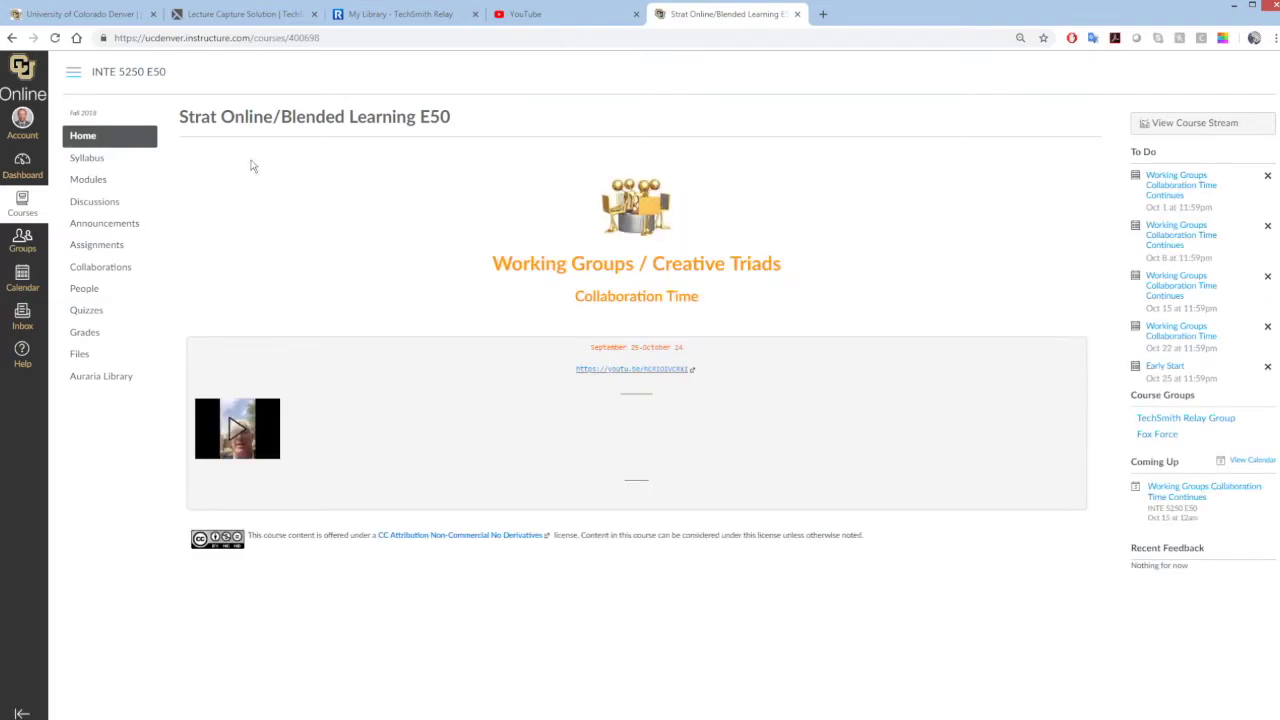
click(86, 203)
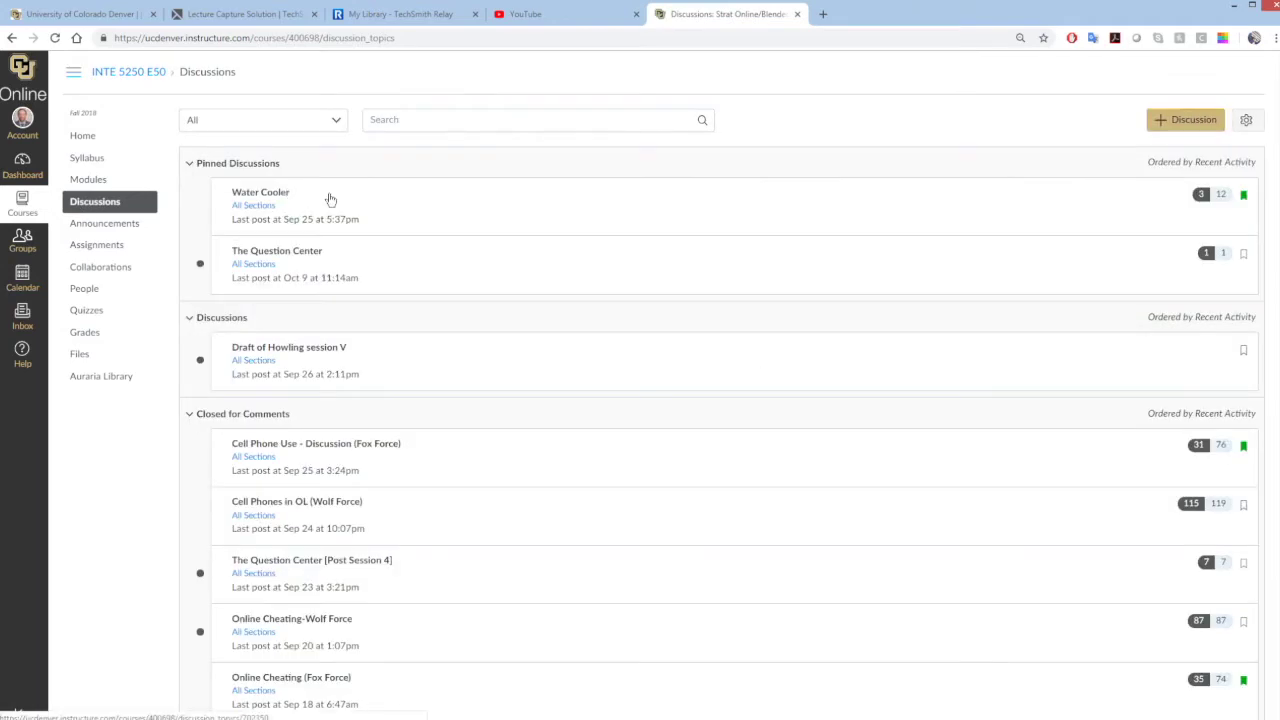
click(265, 196)
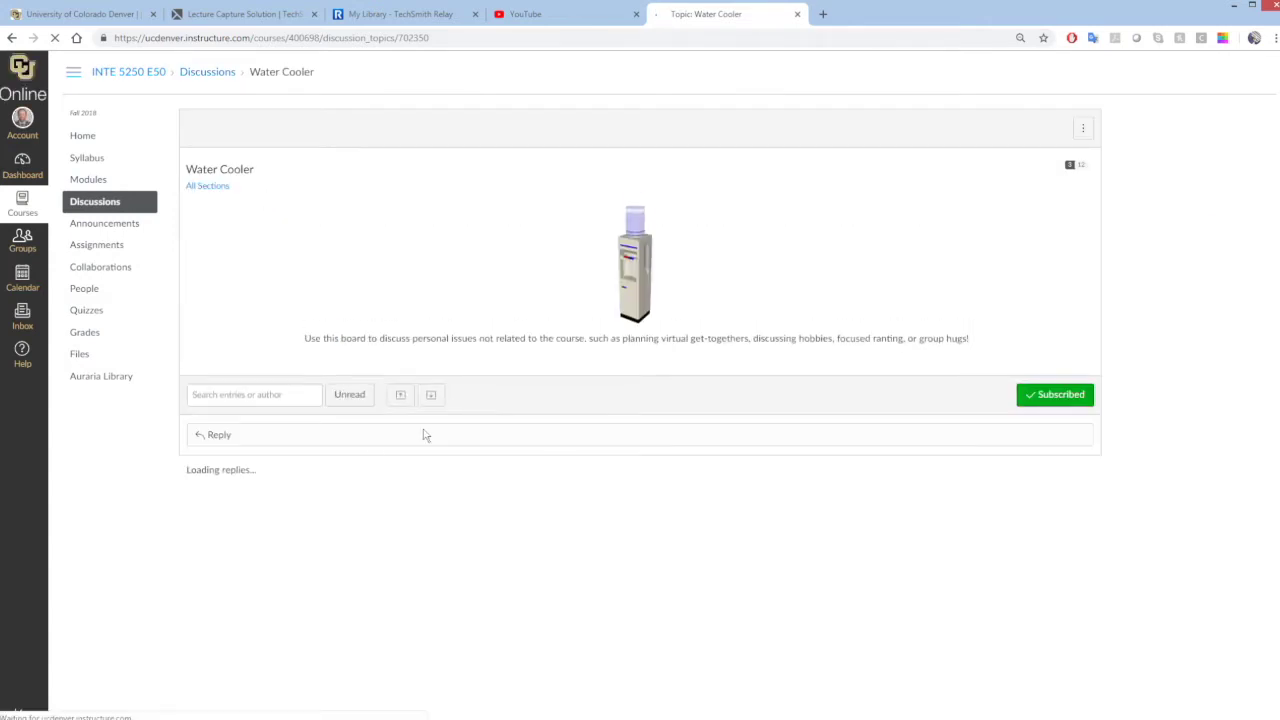
Open a blank reply in the Water Cooler discussion, glancing at the Relay library tab first.
click(371, 436)
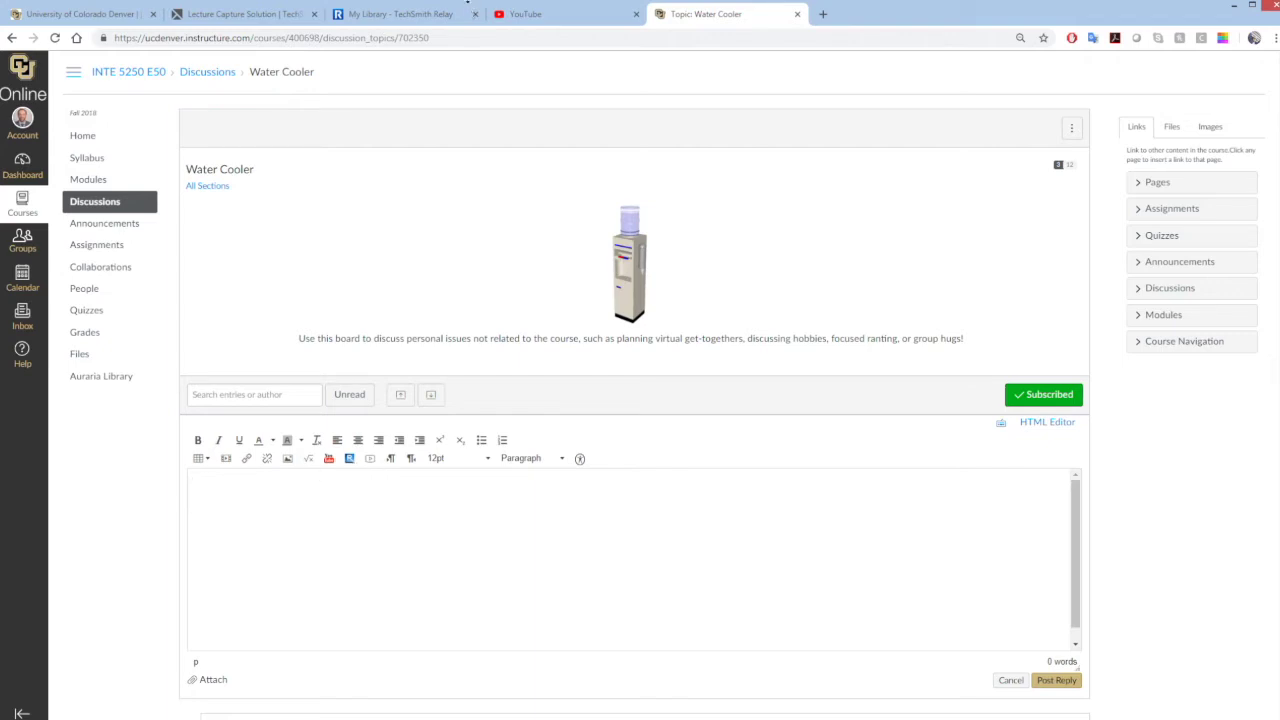
click(450, 16)
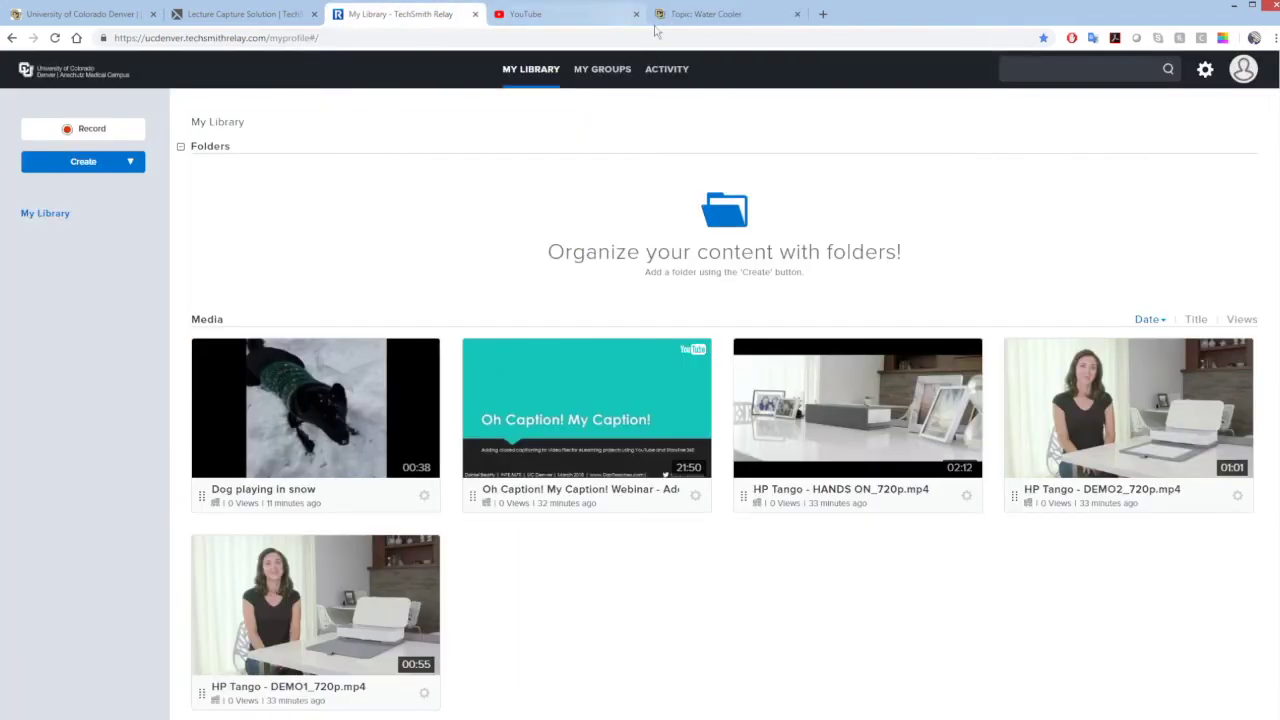
click(705, 24)
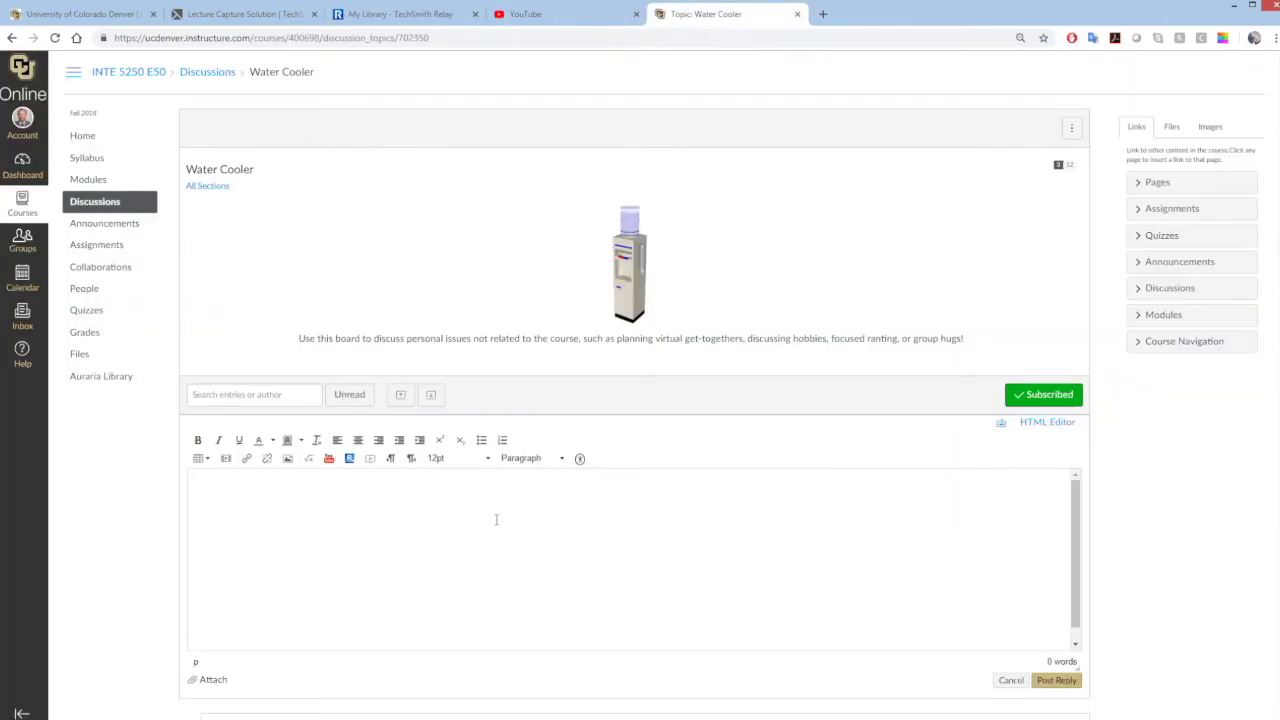
Insert the 'Dog playing in snow' video into the reply through the TechSmith Relay media picker.
click(352, 464)
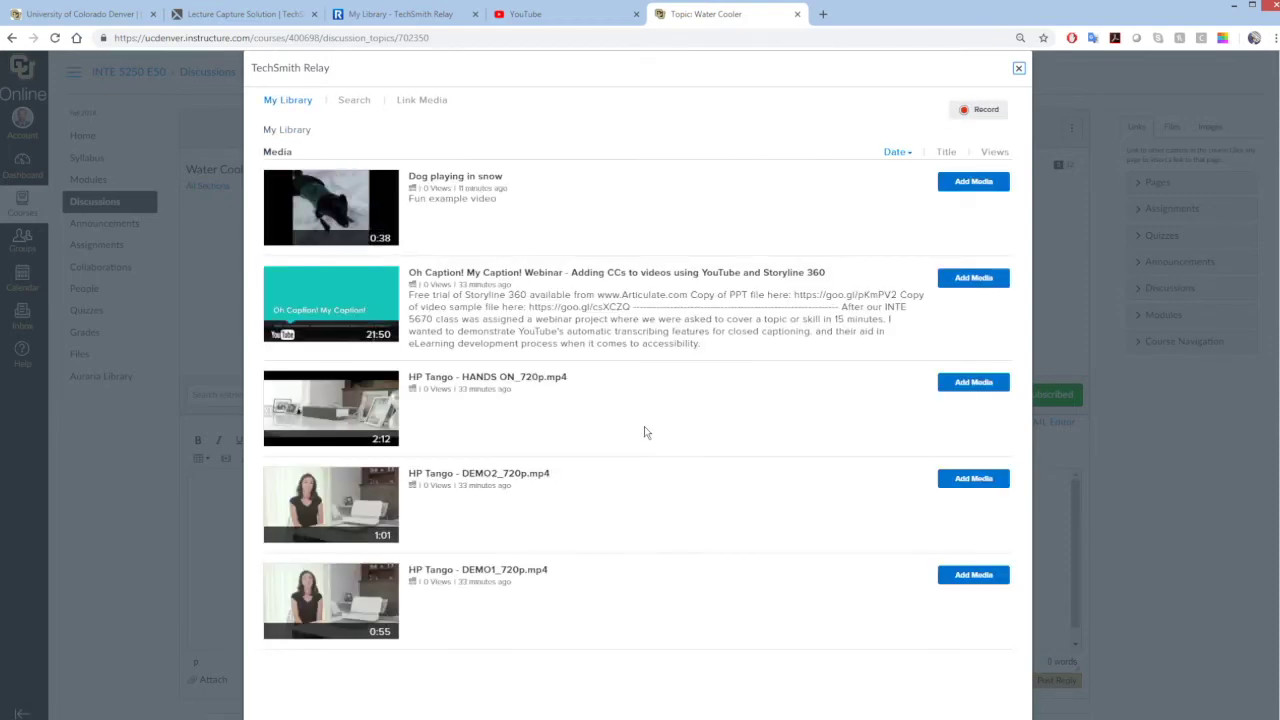
click(445, 17)
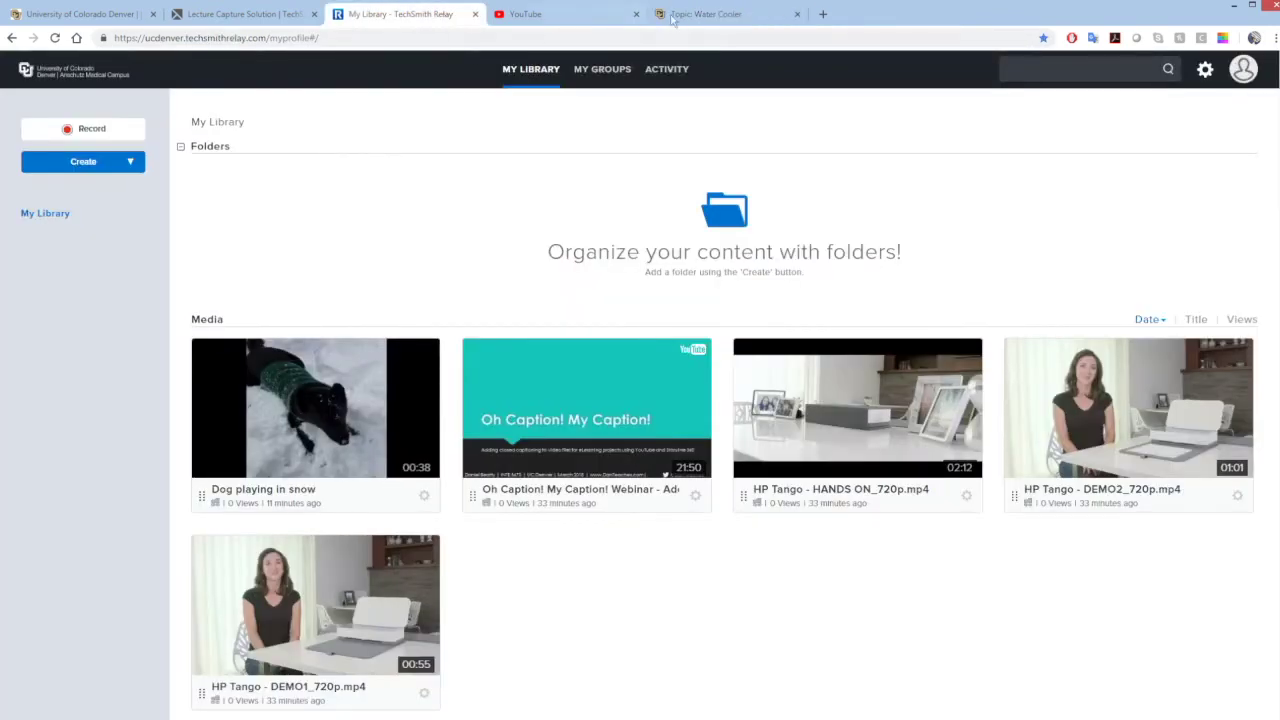
click(729, 14)
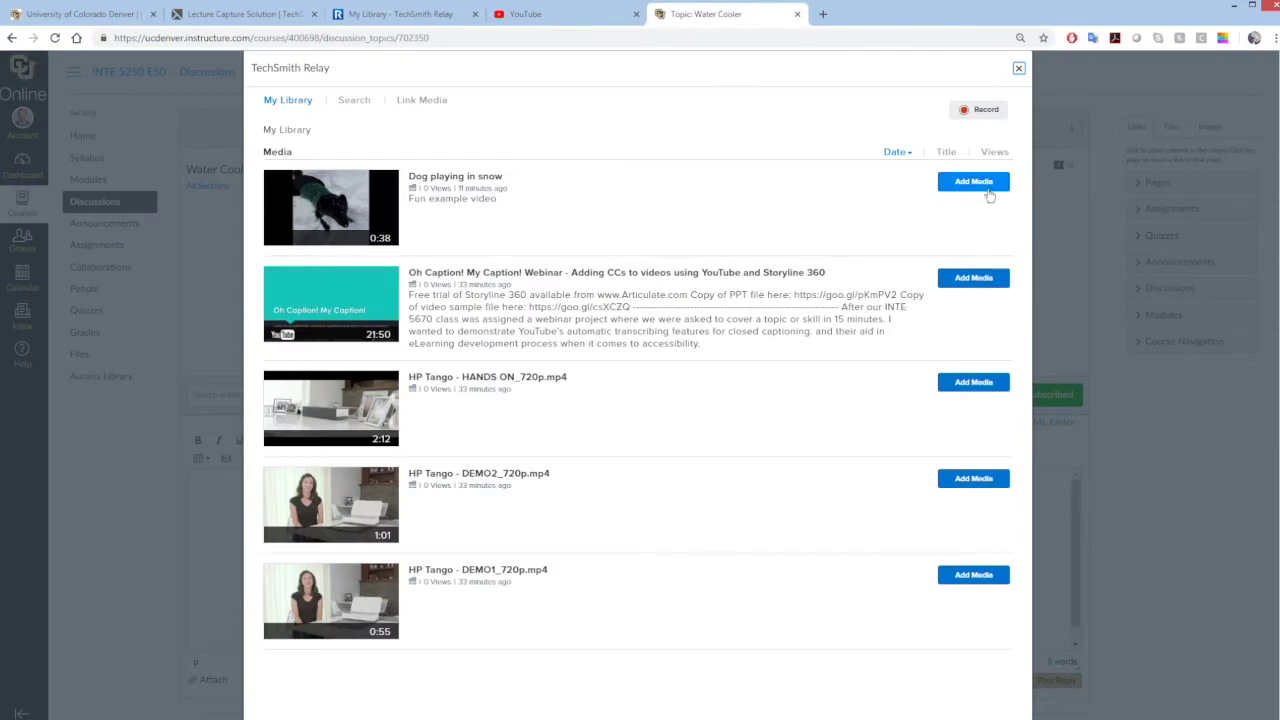
click(987, 191)
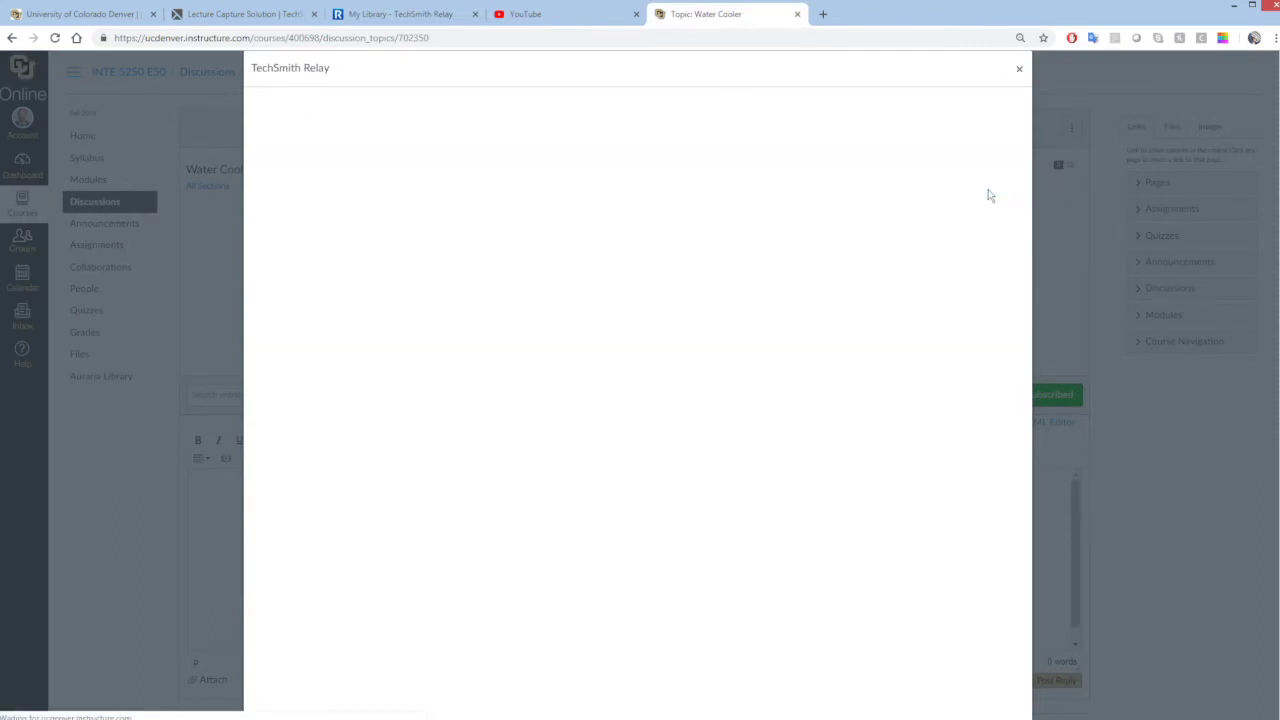